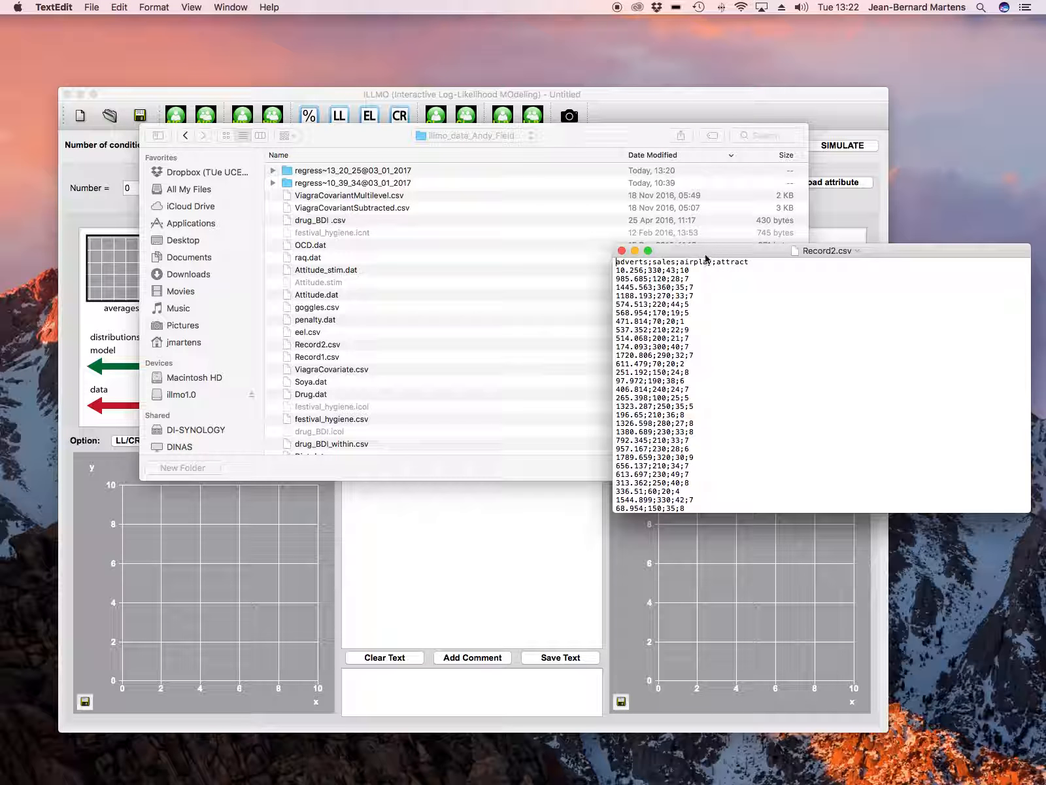
Open the data file Record2.csv, declaring that measurements for different conditions are not in separate columns
left_click(330, 345)
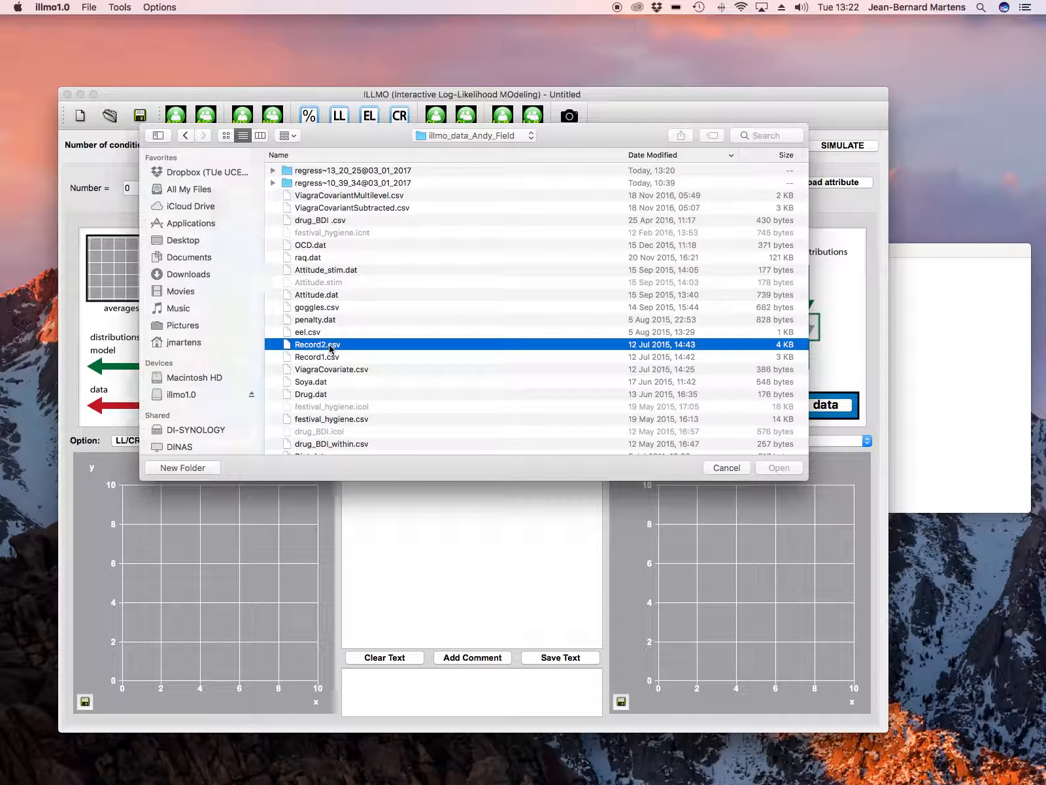
double_click(331, 345)
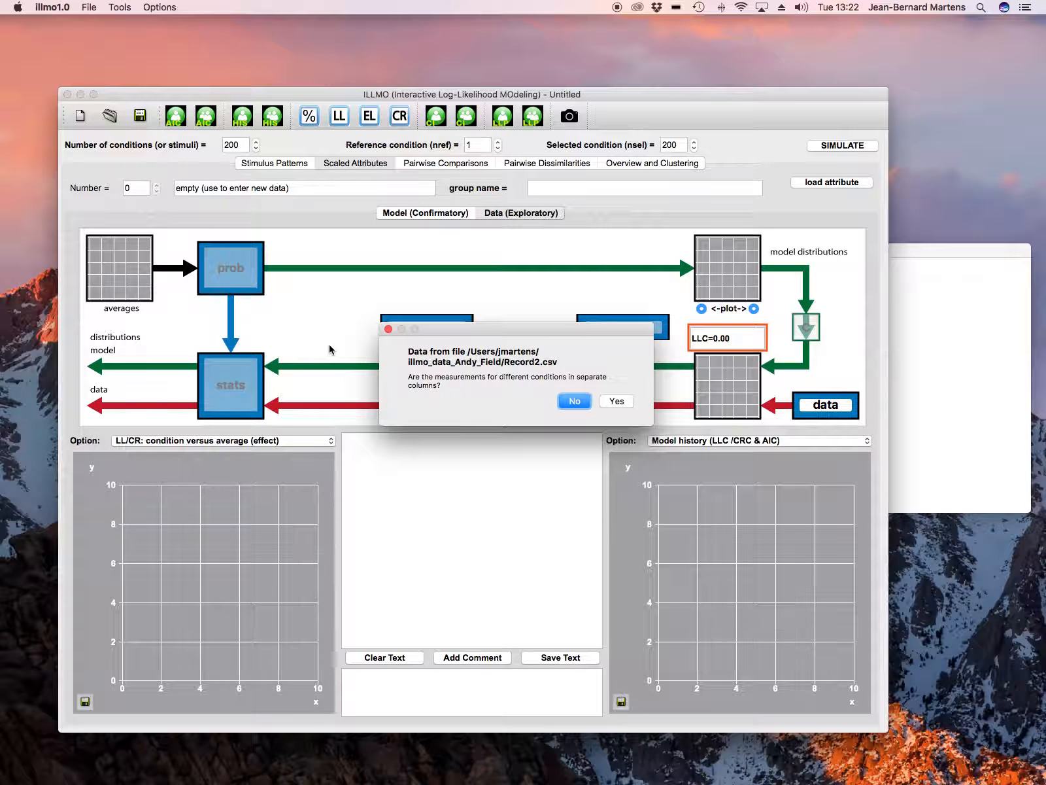
left_click(574, 401)
Load sales as the dependent column and adverts, airplay and attract as independent columns, treating sales as non-discrete
left_click(692, 287)
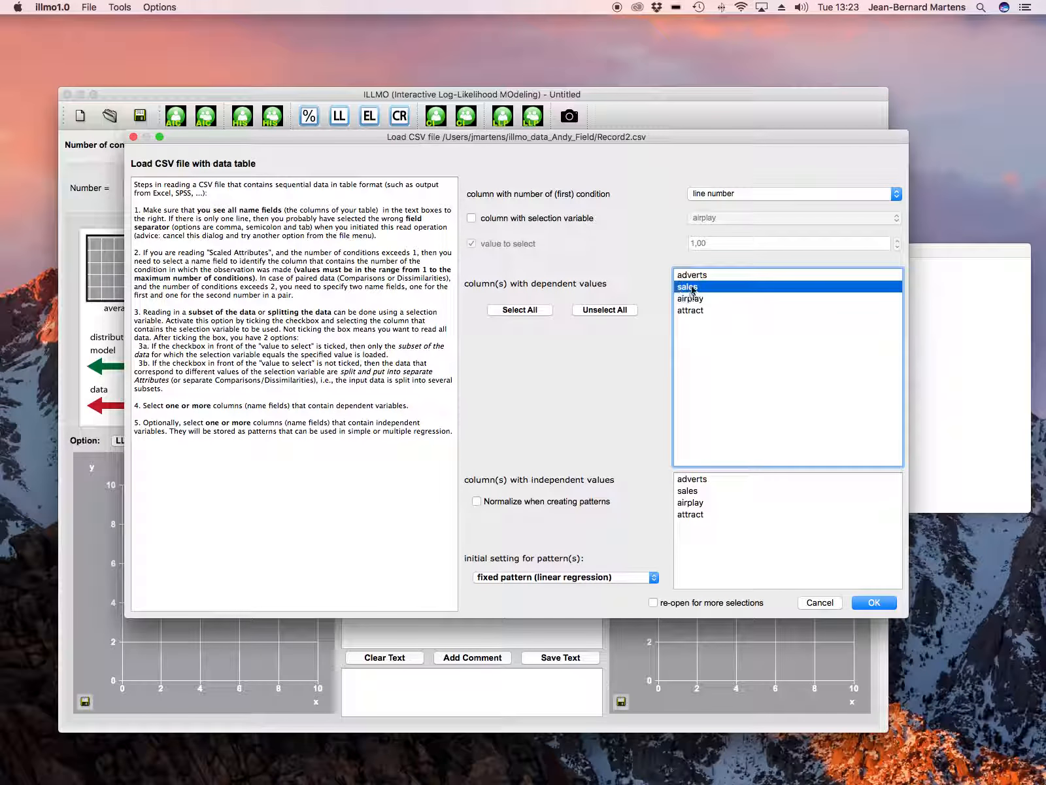
left_click(701, 480)
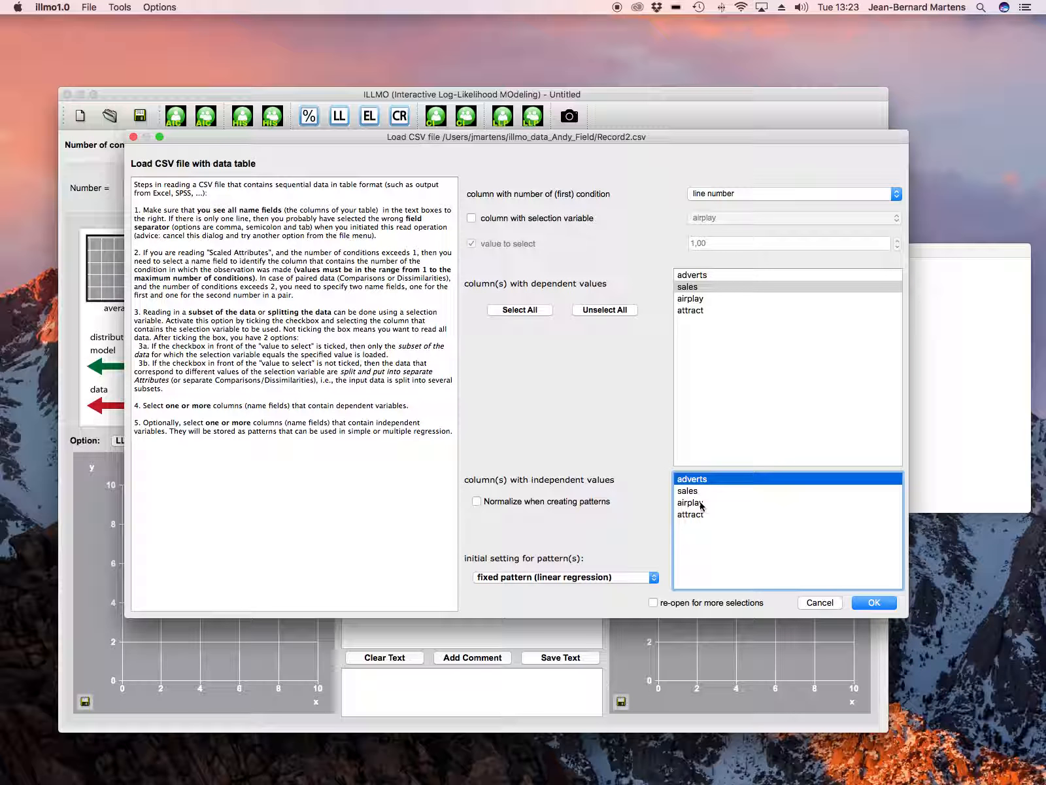
left_click(699, 505)
left_click(697, 514)
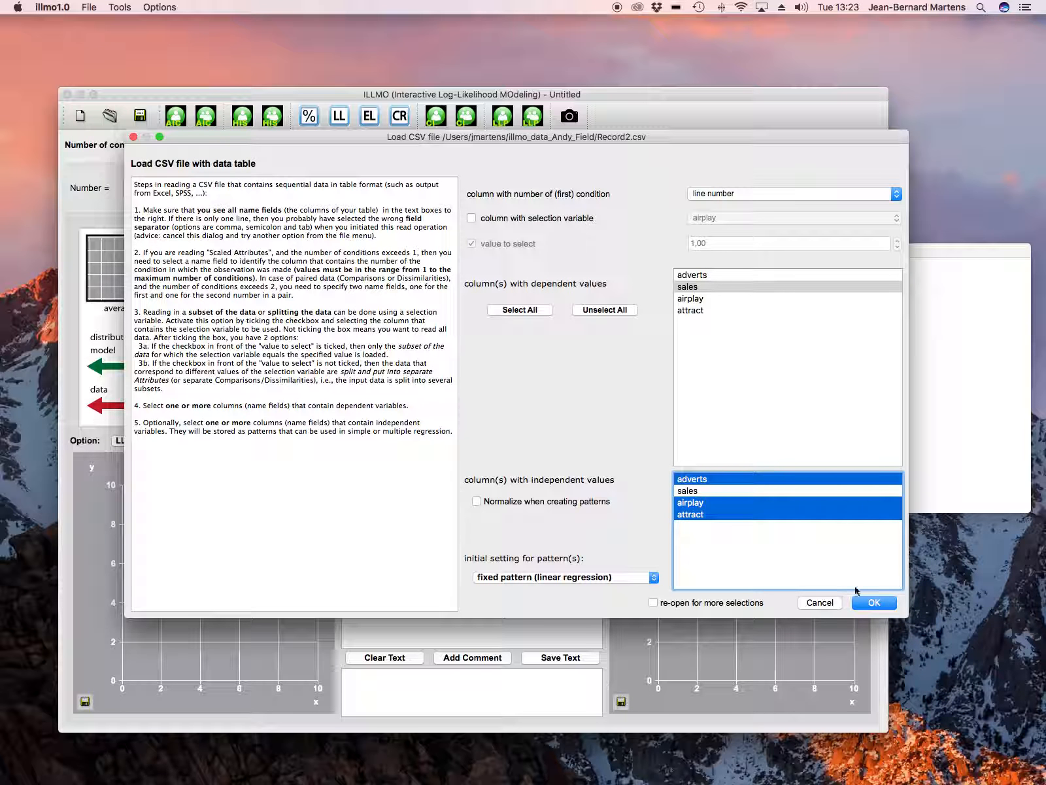
left_click(874, 602)
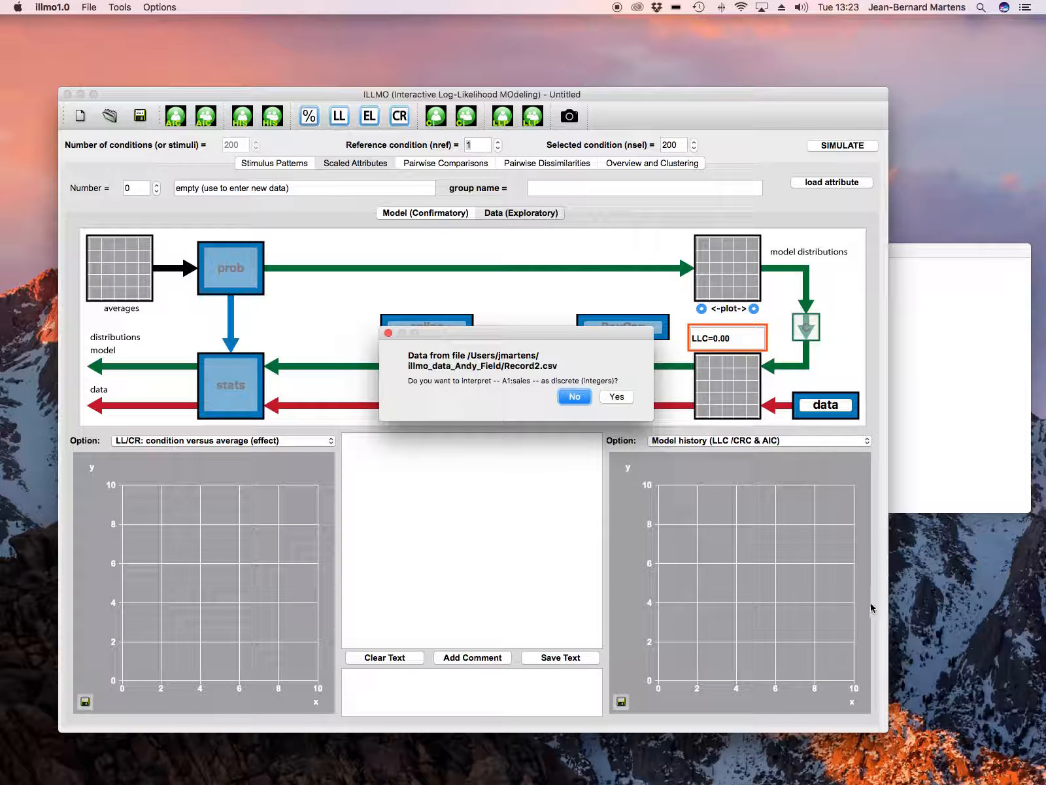
left_click(584, 400)
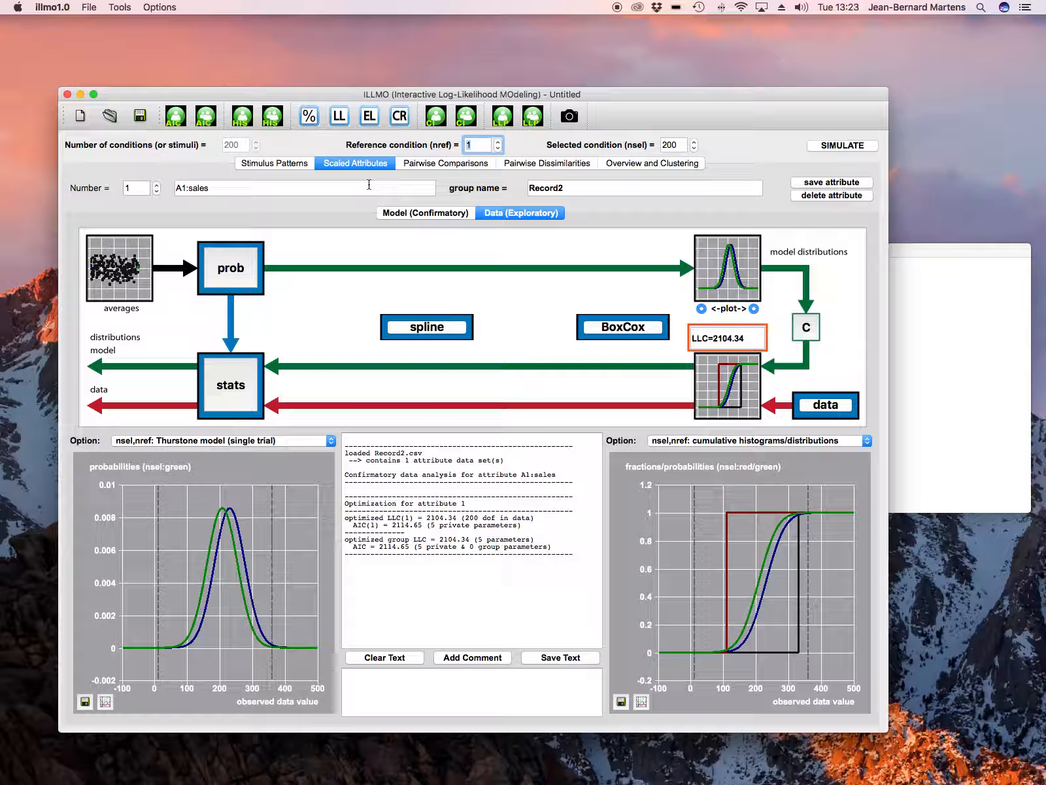
View the confirmatory model of the sales attribute and browse the 1D stimulus patterns for attract, airplay and adverts
left_click(411, 216)
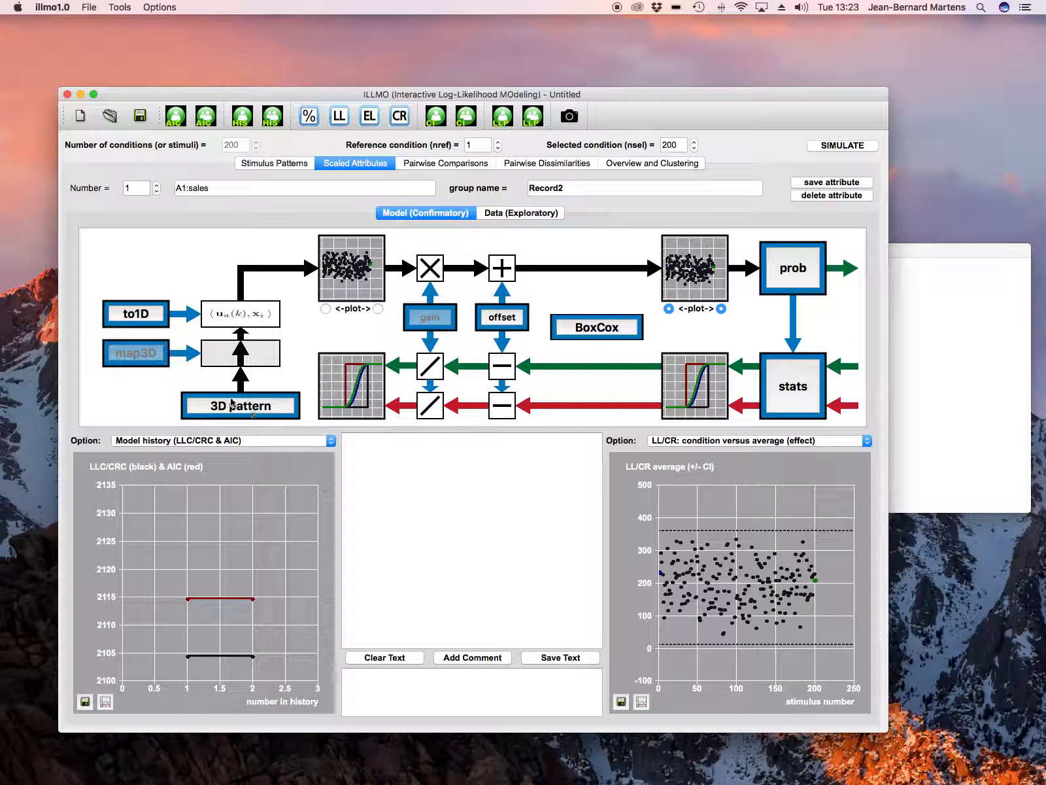
left_click(293, 164)
left_click(441, 233)
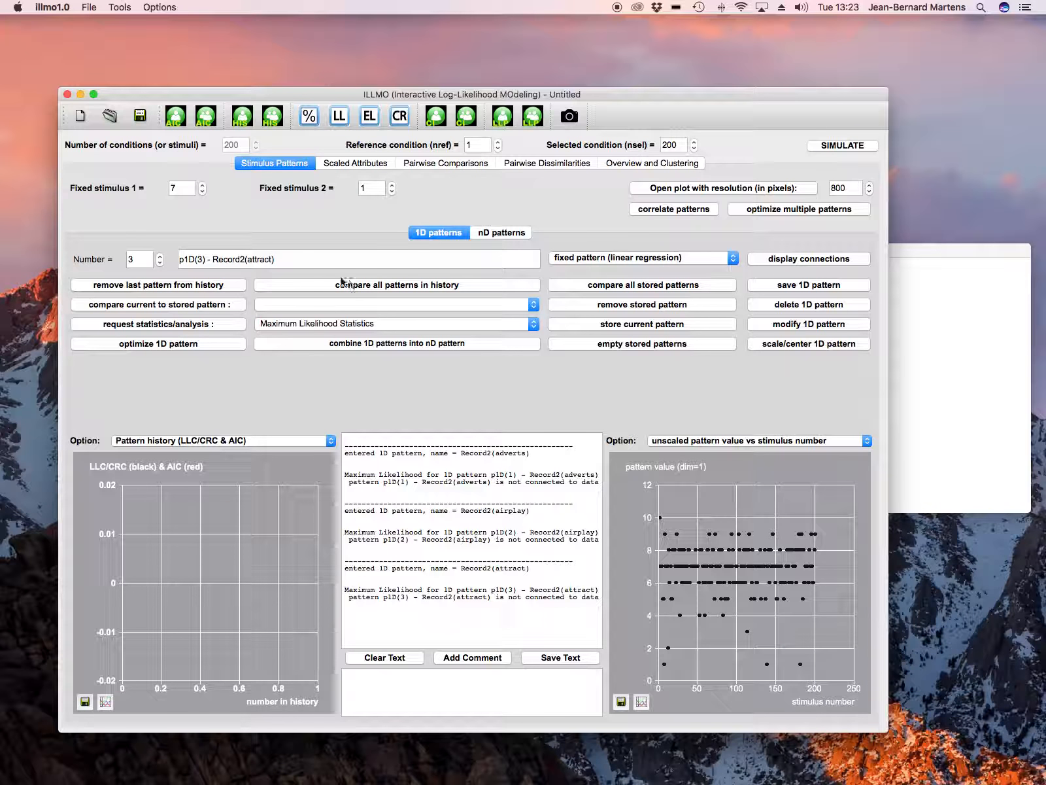
left_click(160, 264)
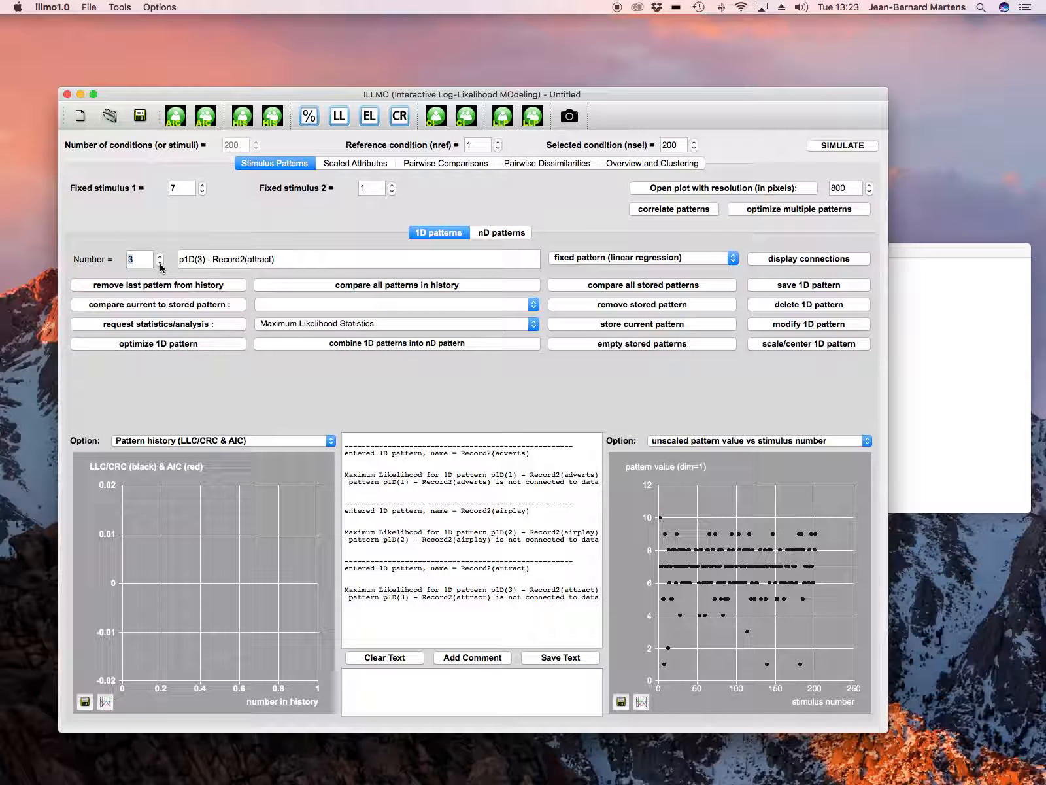
left_click(160, 264)
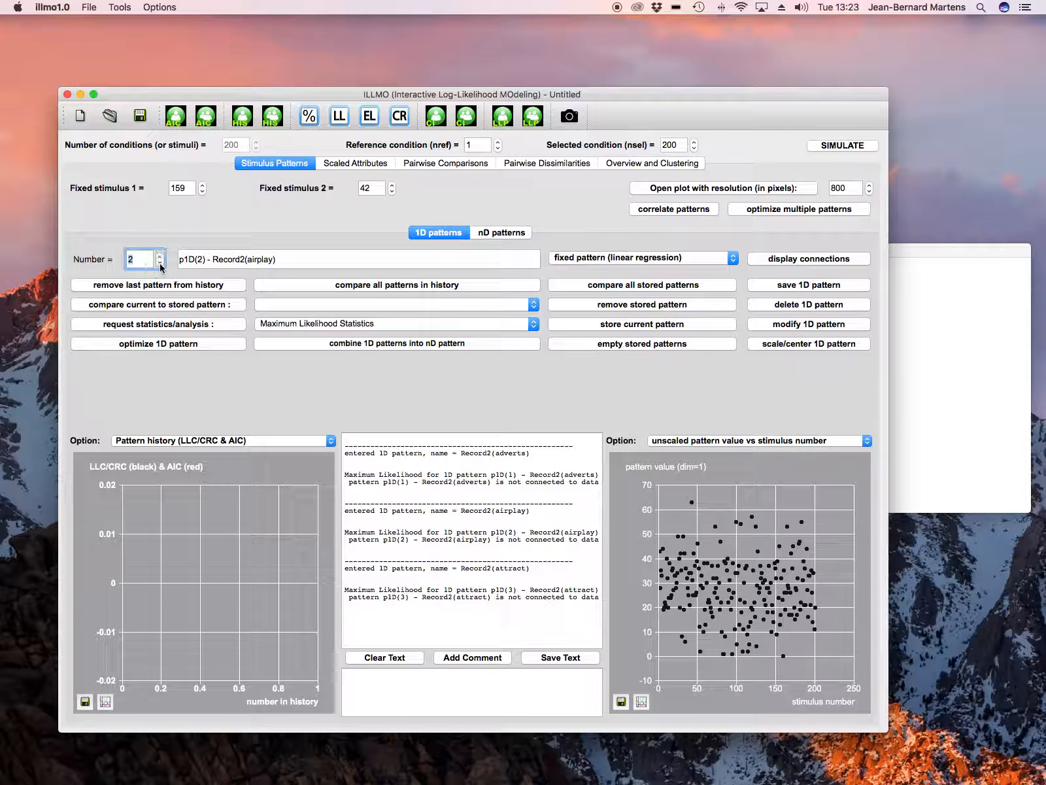
left_click(160, 264)
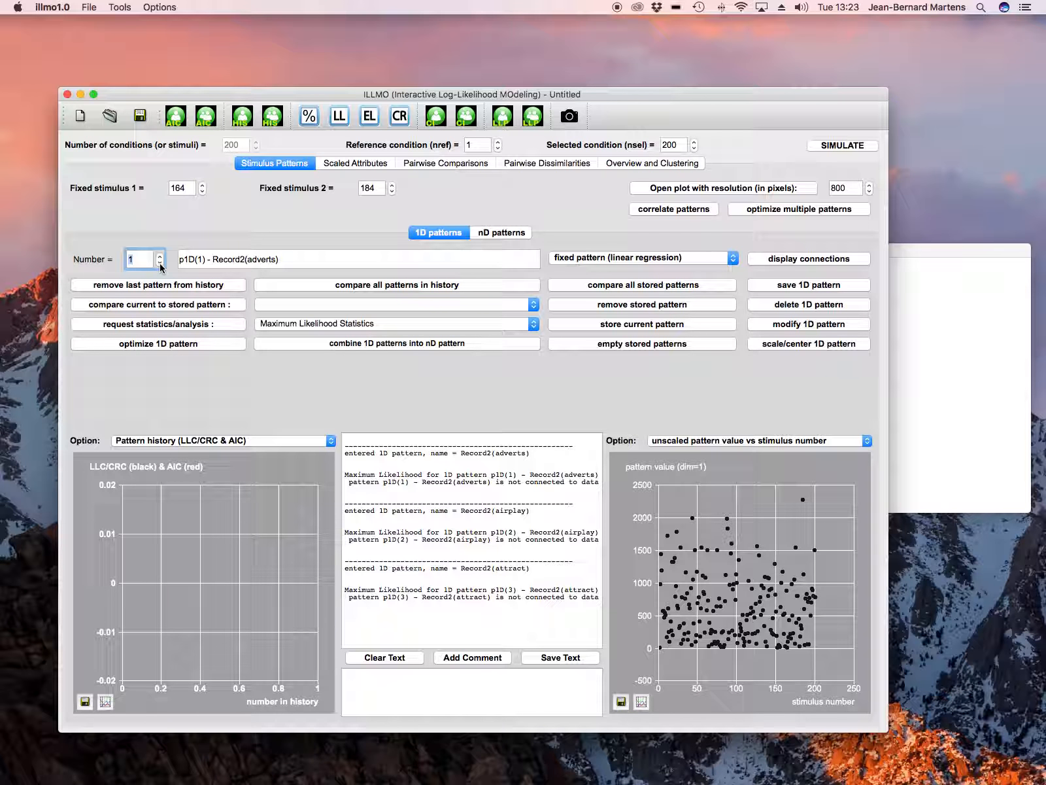
Inspect the to1D vector mapping of the sales attribute and its main effects without changing any settings
left_click(363, 166)
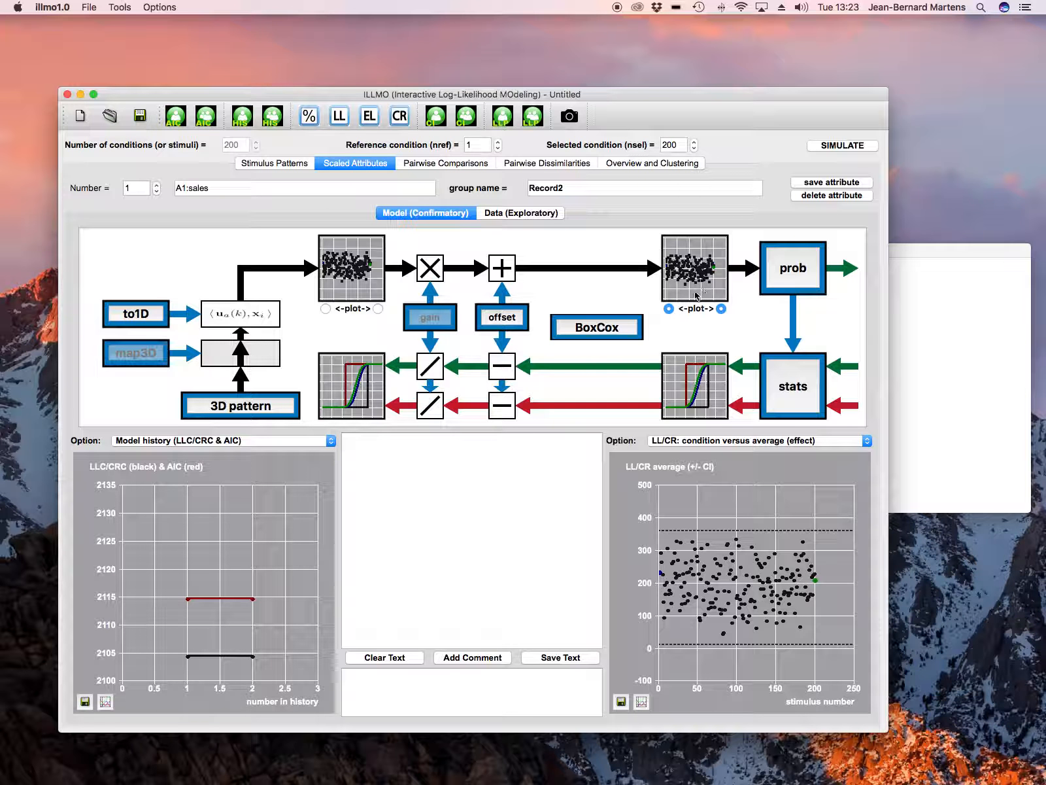
left_click(162, 320)
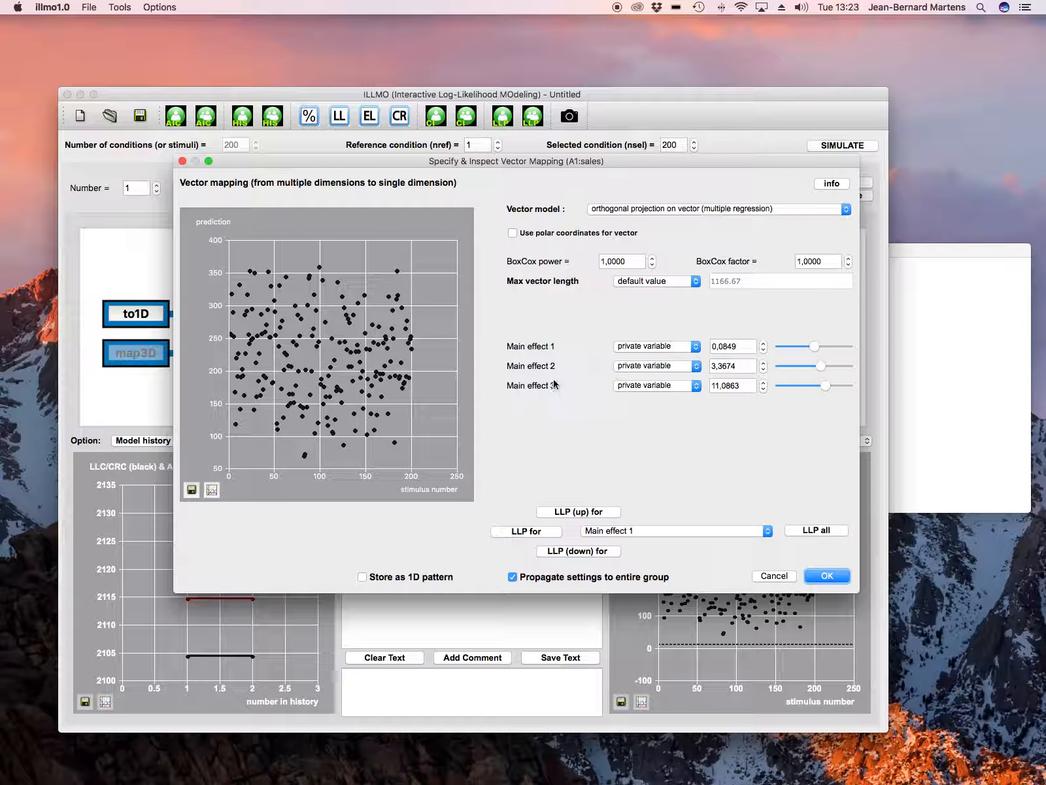
left_click(787, 578)
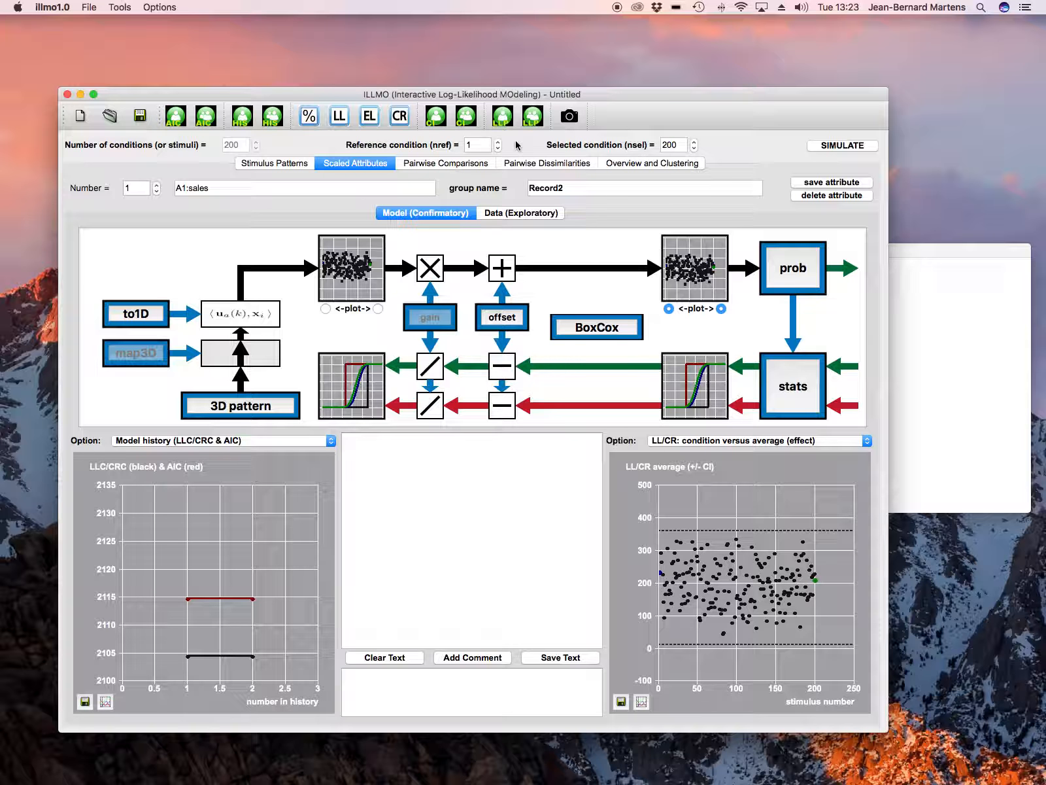
Show the complete sales model diagram in a separate window to examine it, and close that window
left_click(570, 118)
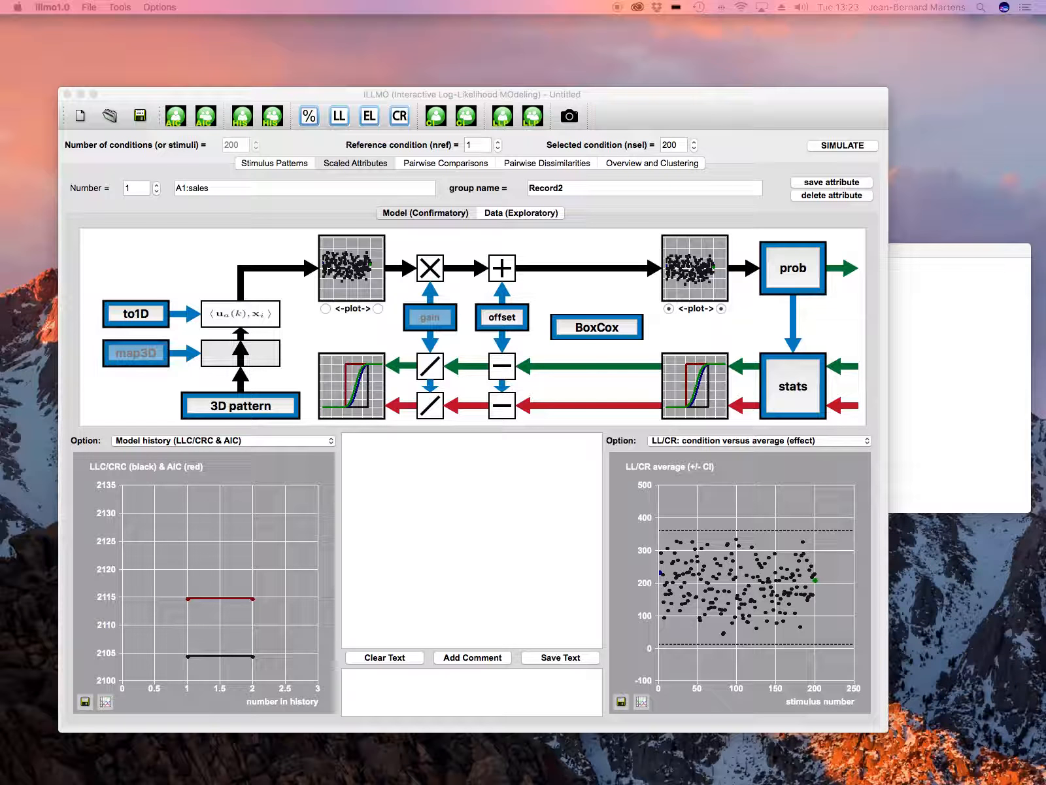
left_click_drag(133, 282, 478, 470)
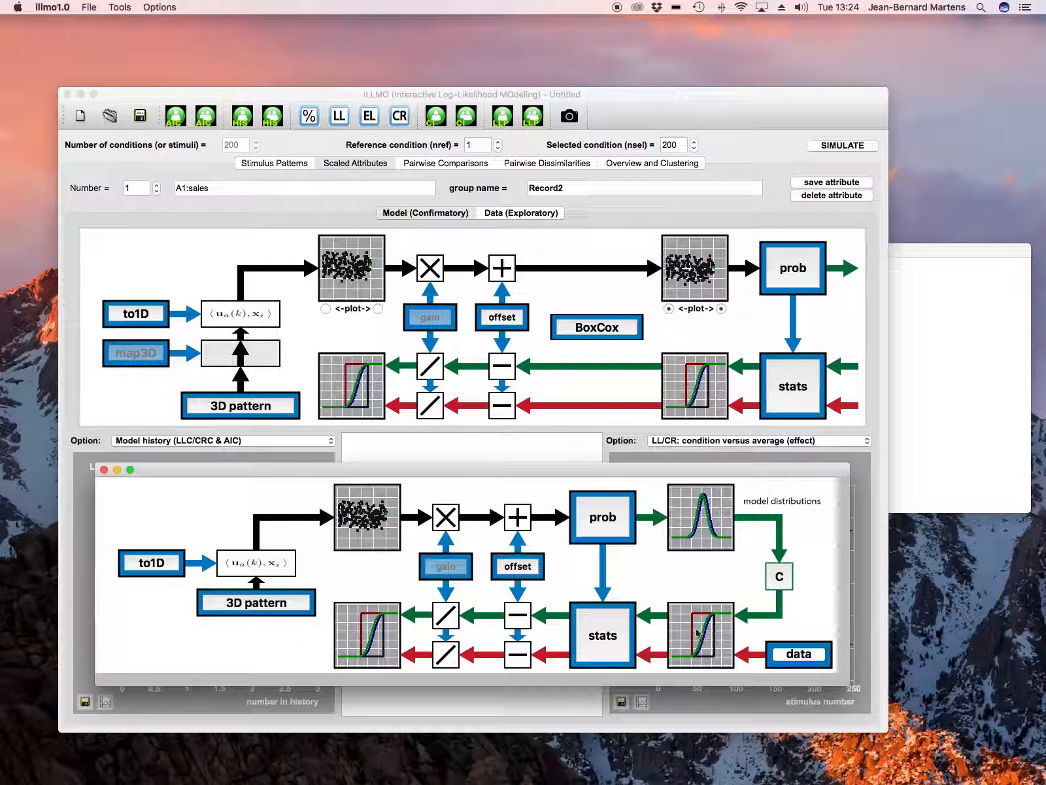
left_click(103, 470)
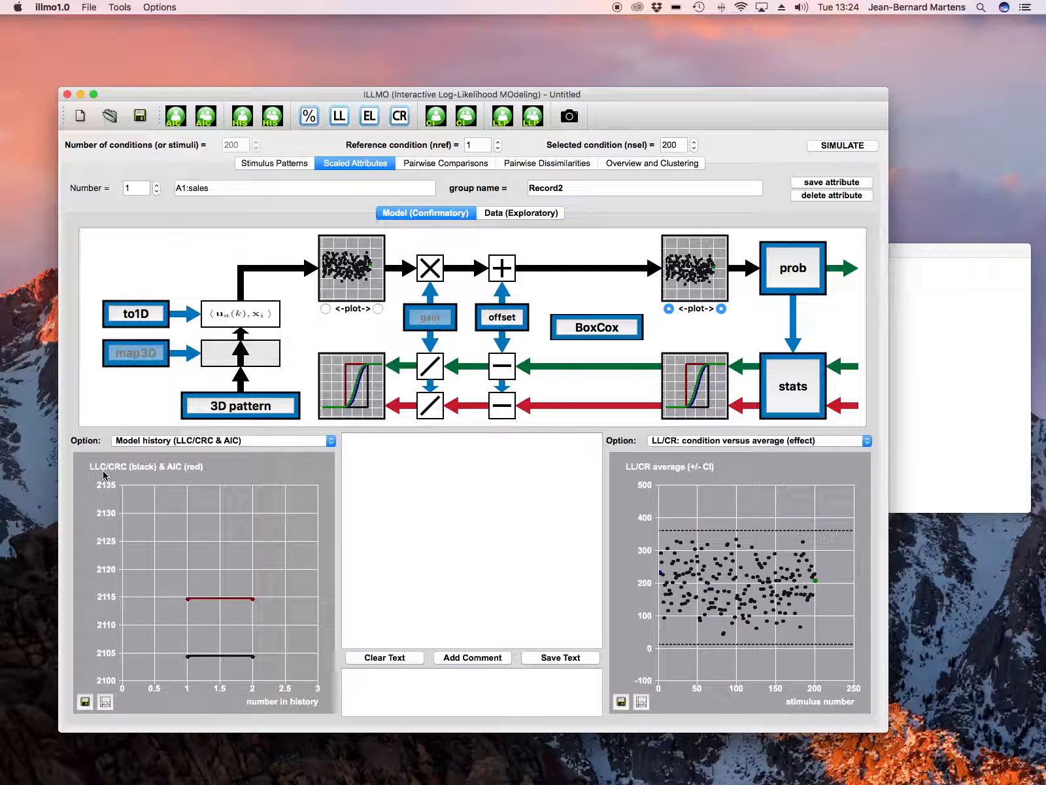
Compute the log-likelihood profiles for Main effect 1 and for all main effects, and review the reported confidence intervals
left_click(152, 315)
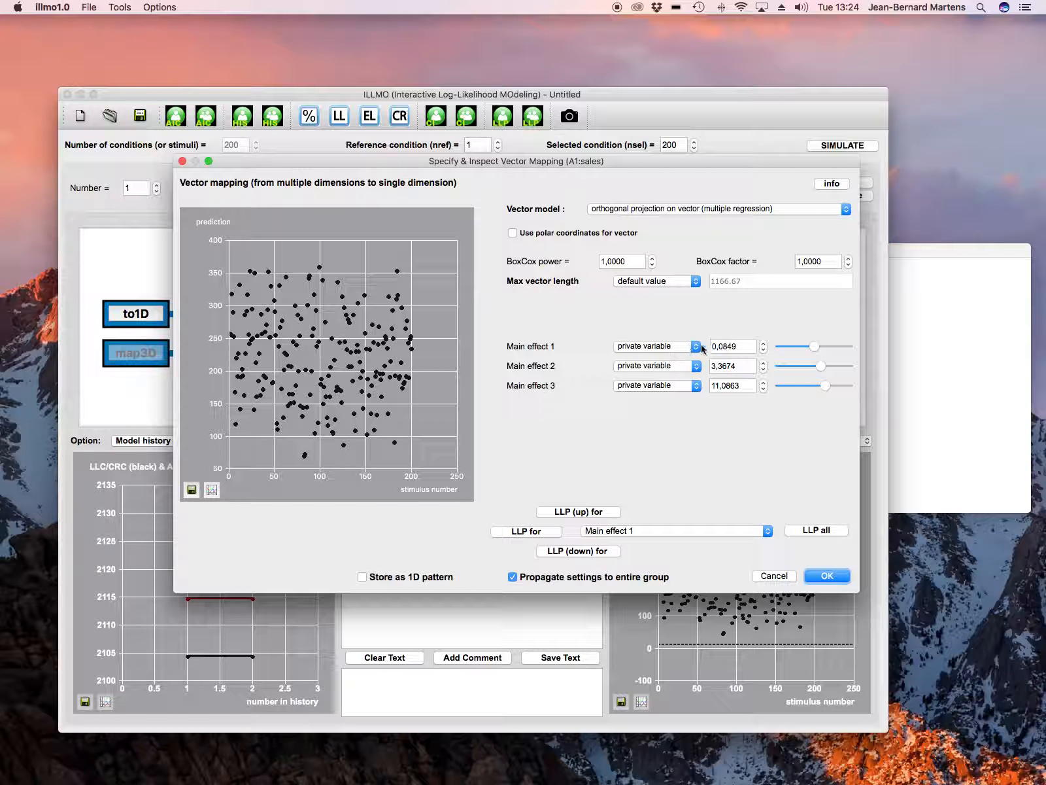
left_click(526, 531)
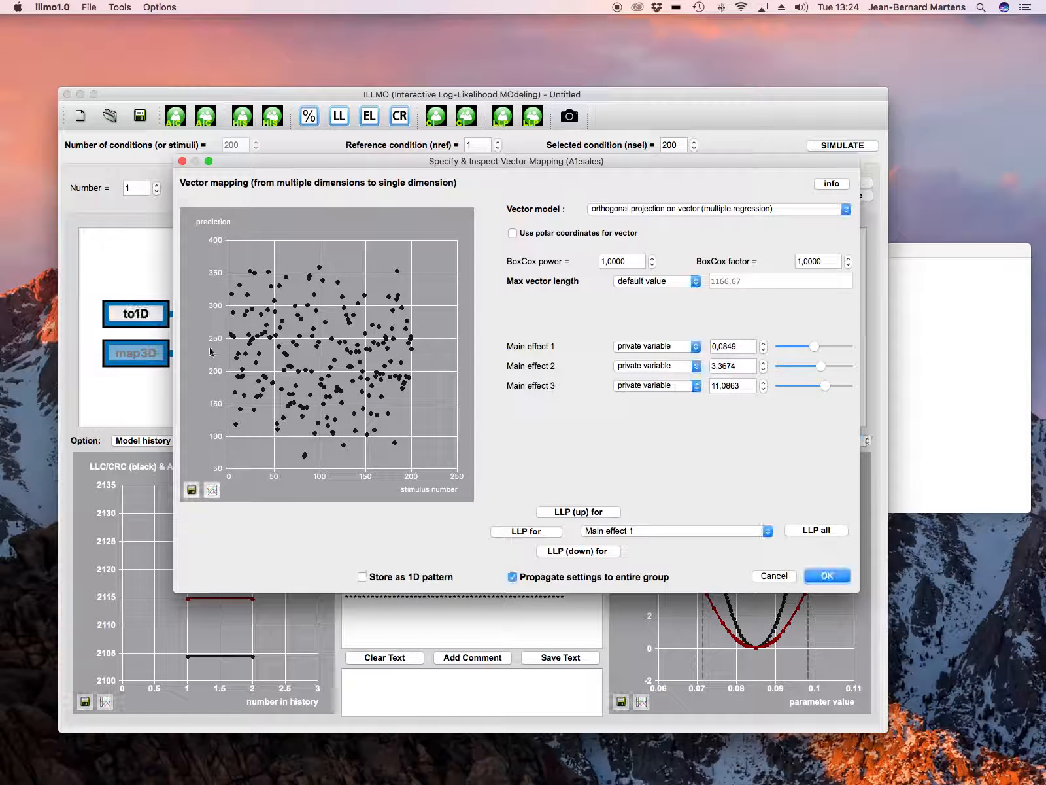
left_click(136, 313)
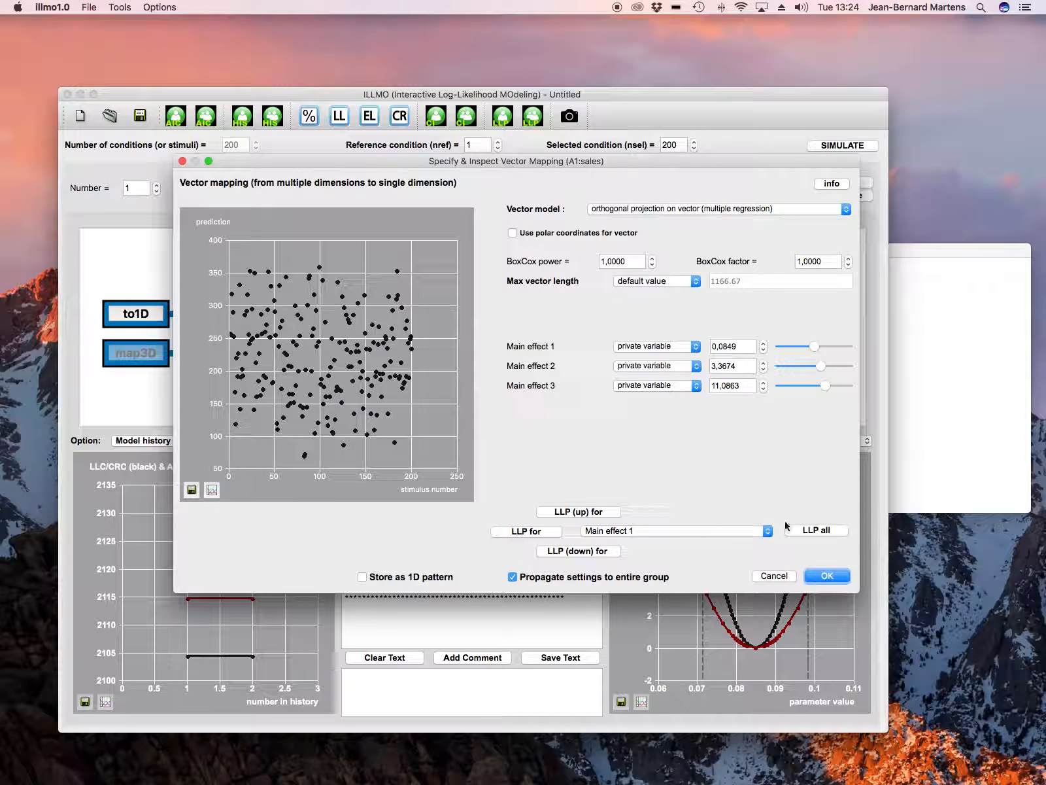
left_click(810, 531)
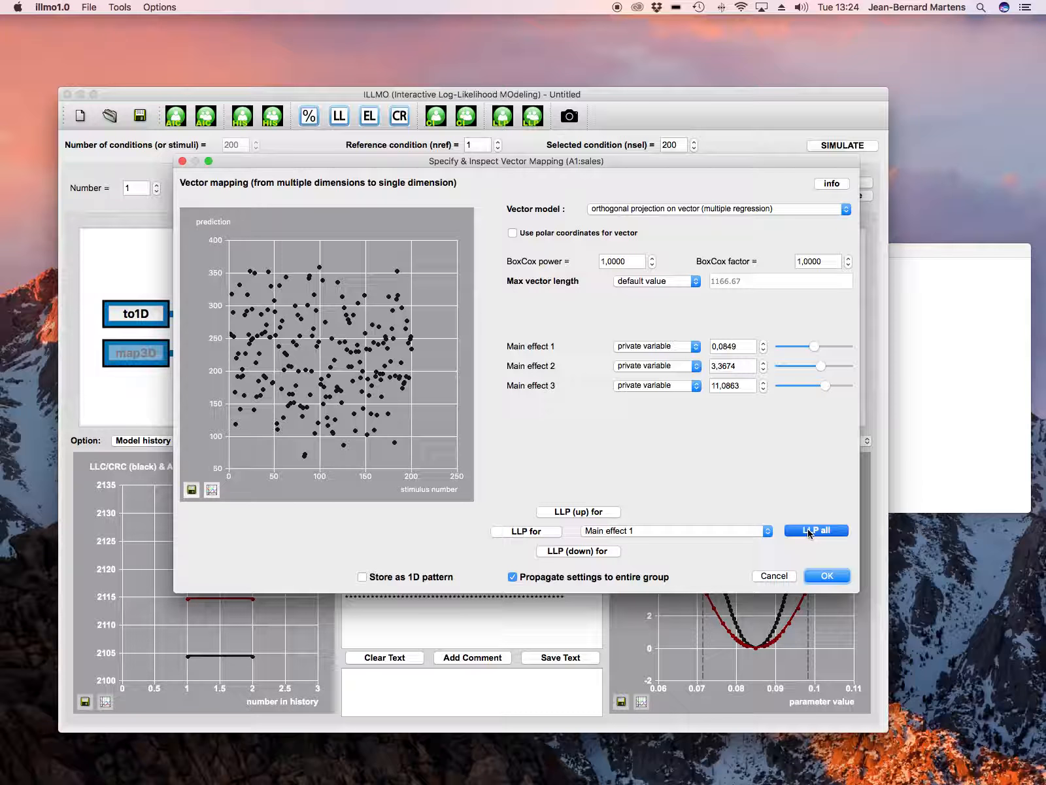
scroll(495, 593, "up", 10)
scroll(492, 592, "down", 3)
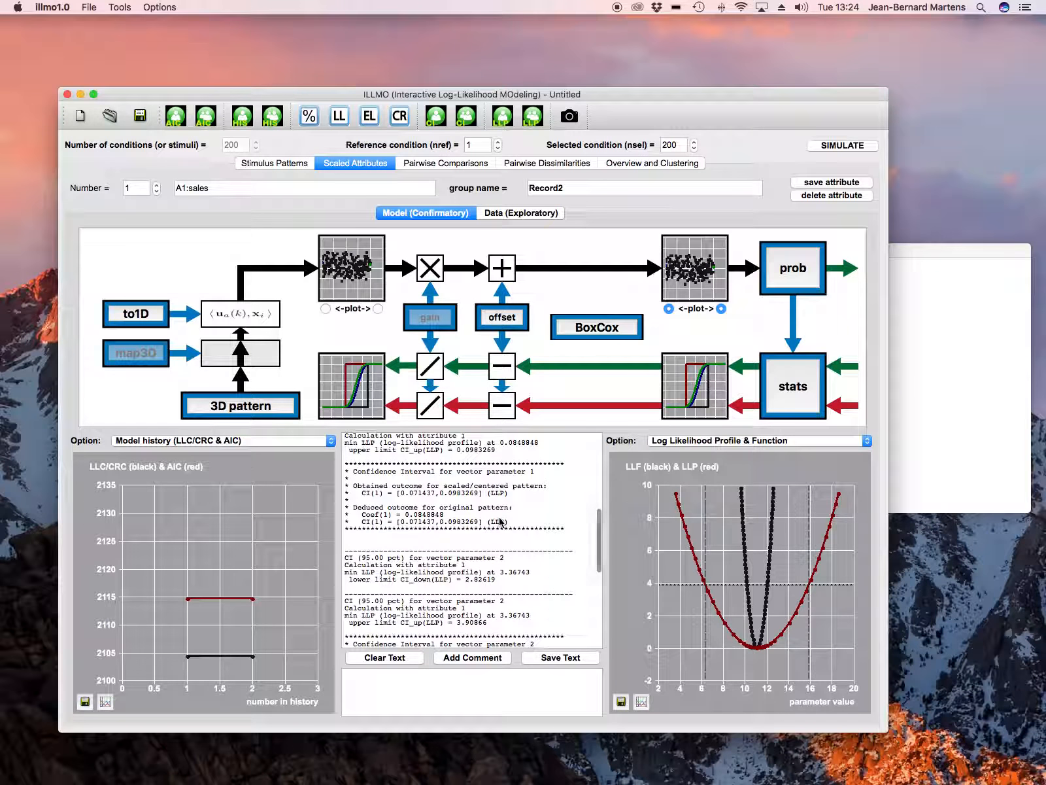
scroll(500, 521, "down", 5)
scroll(504, 539, "down", 3)
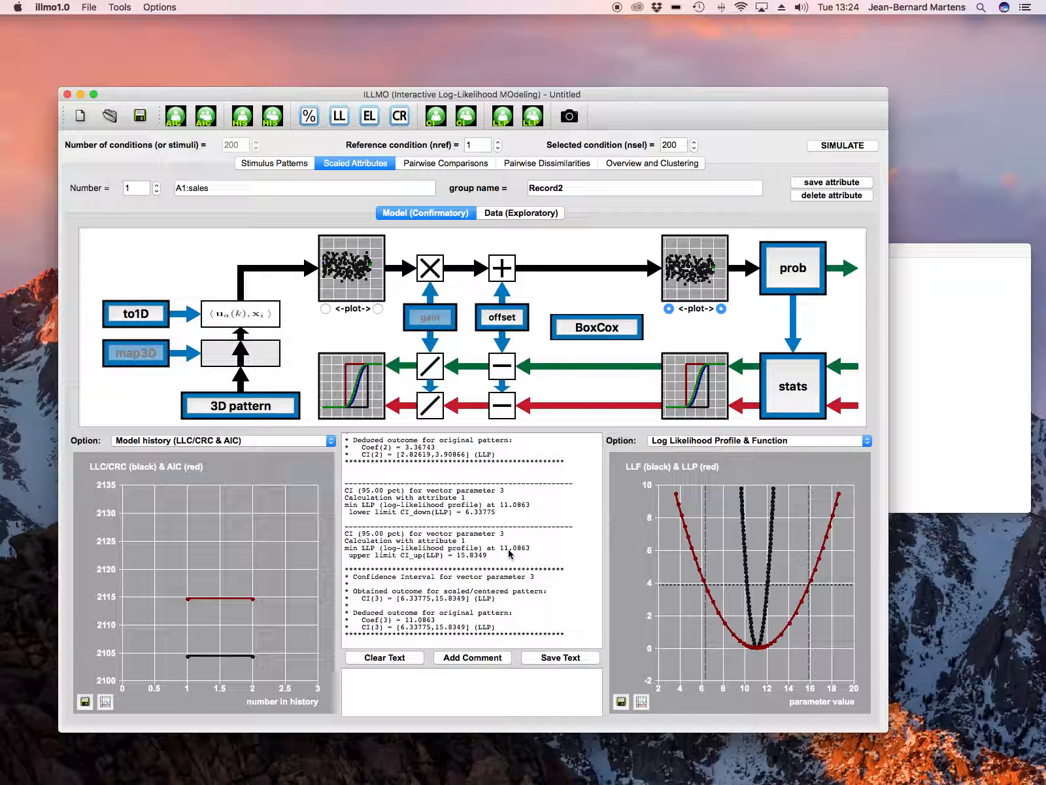
Compute the log-likelihood profile for the linear regression offset of the sales model
left_click(504, 321)
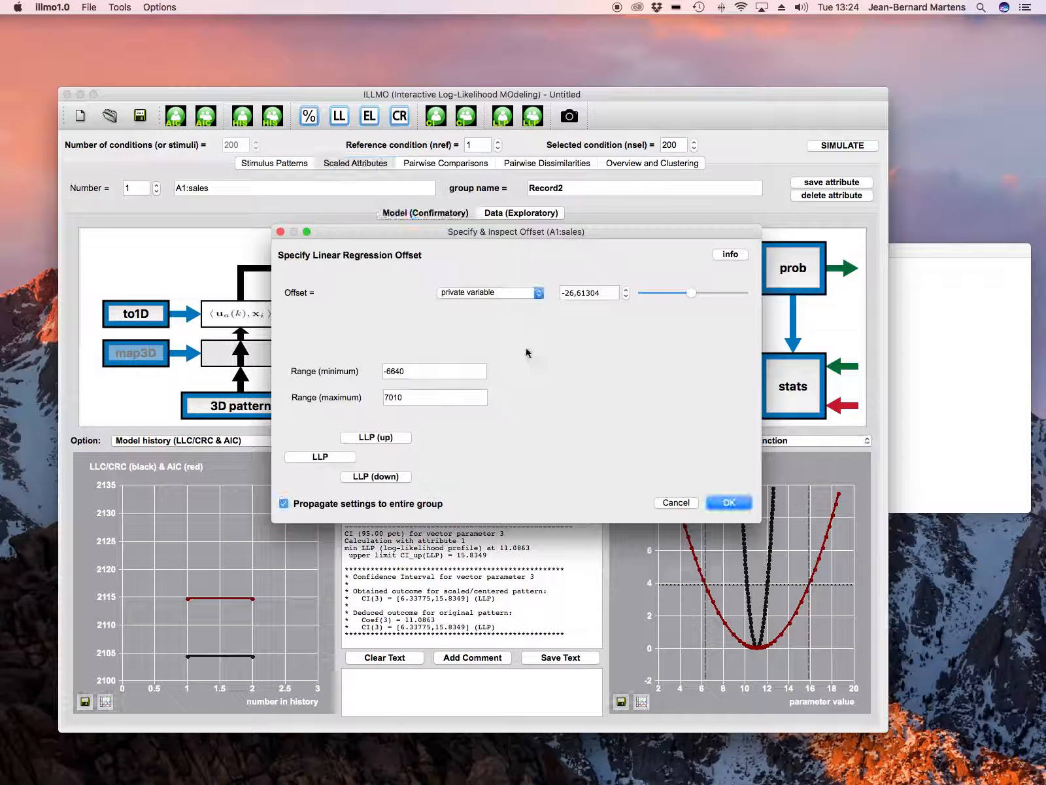
left_click(338, 459)
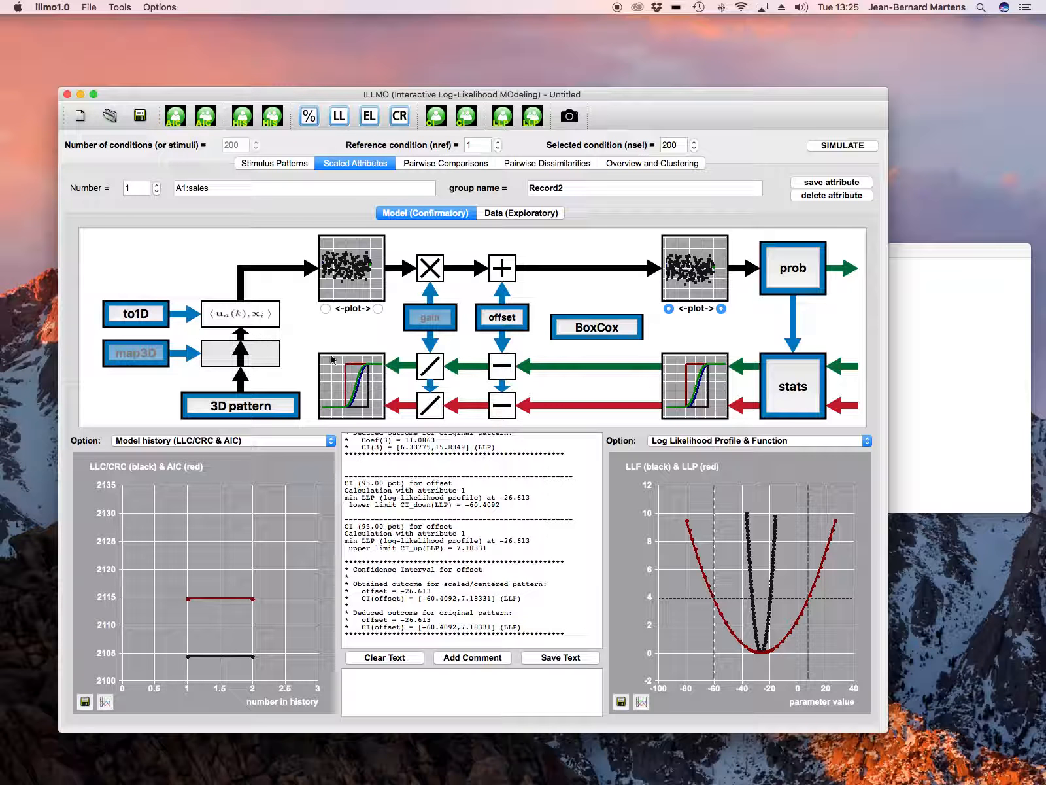
Run the traditional analysis Multiple Regression (main results) on the sales attribute
left_click(803, 386)
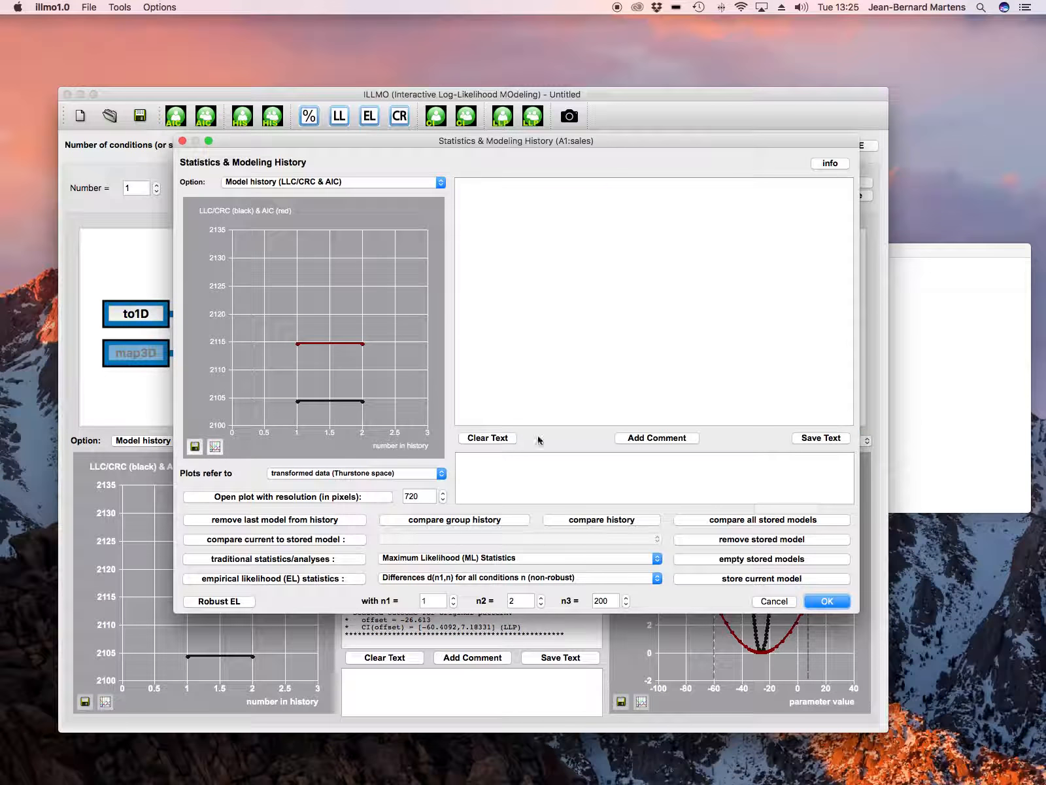
left_click(503, 557)
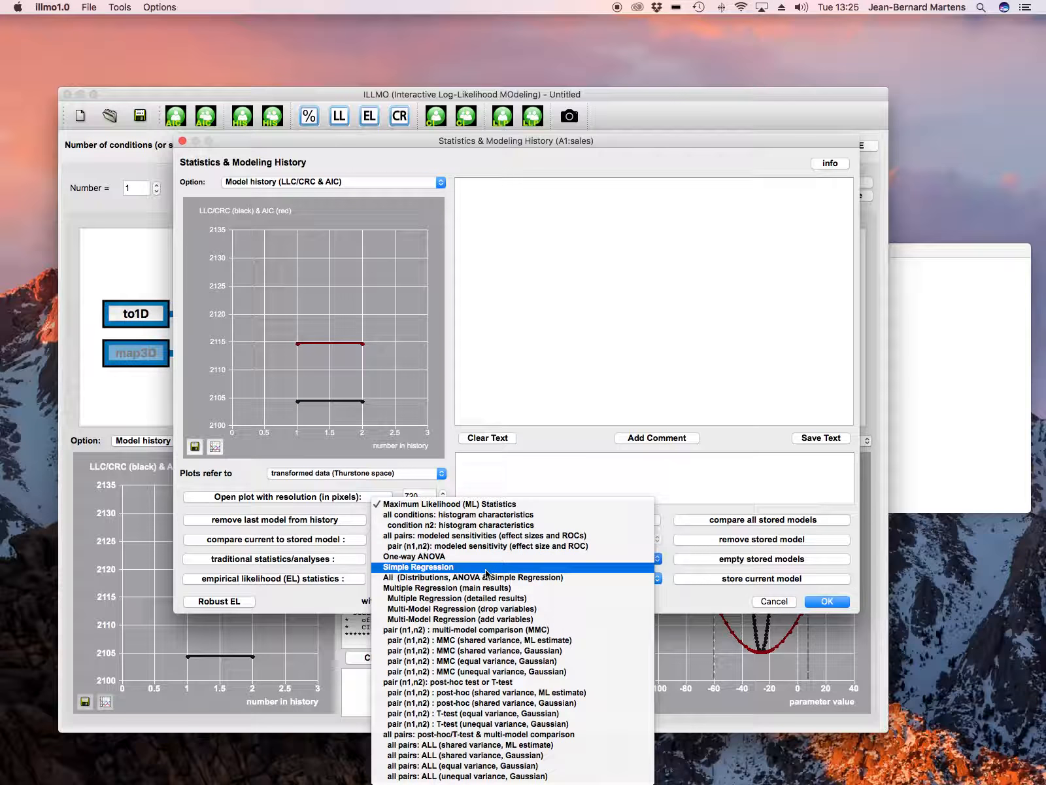
left_click(409, 587)
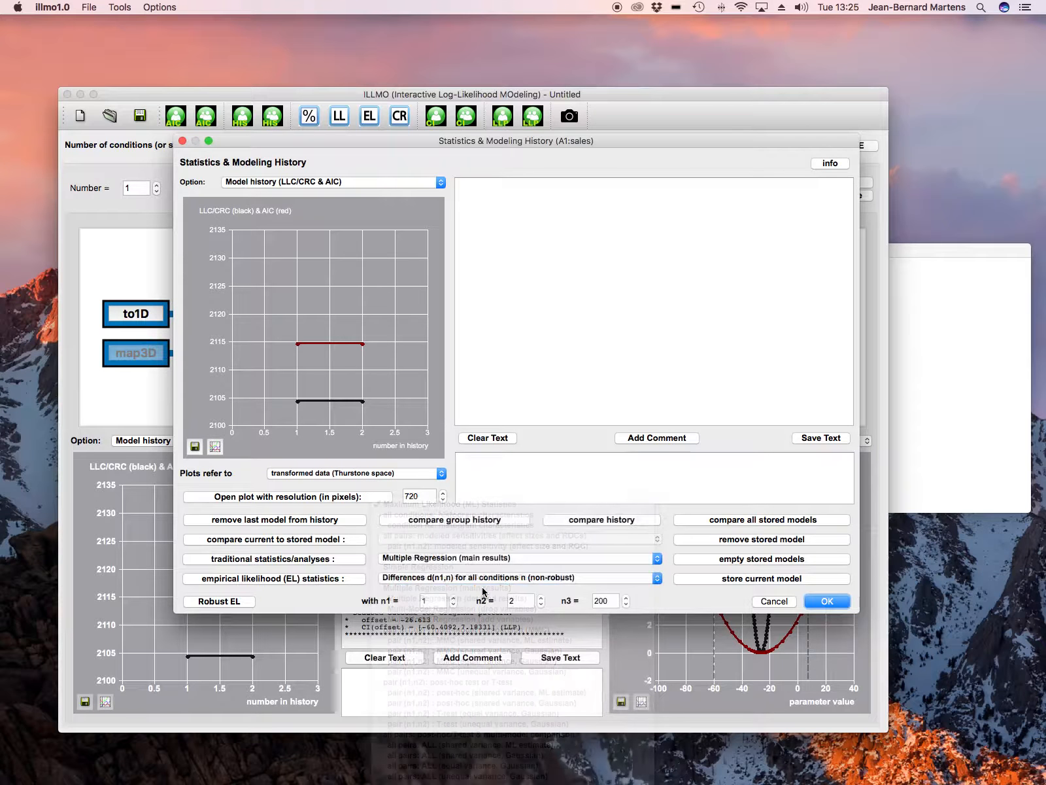
left_click(324, 561)
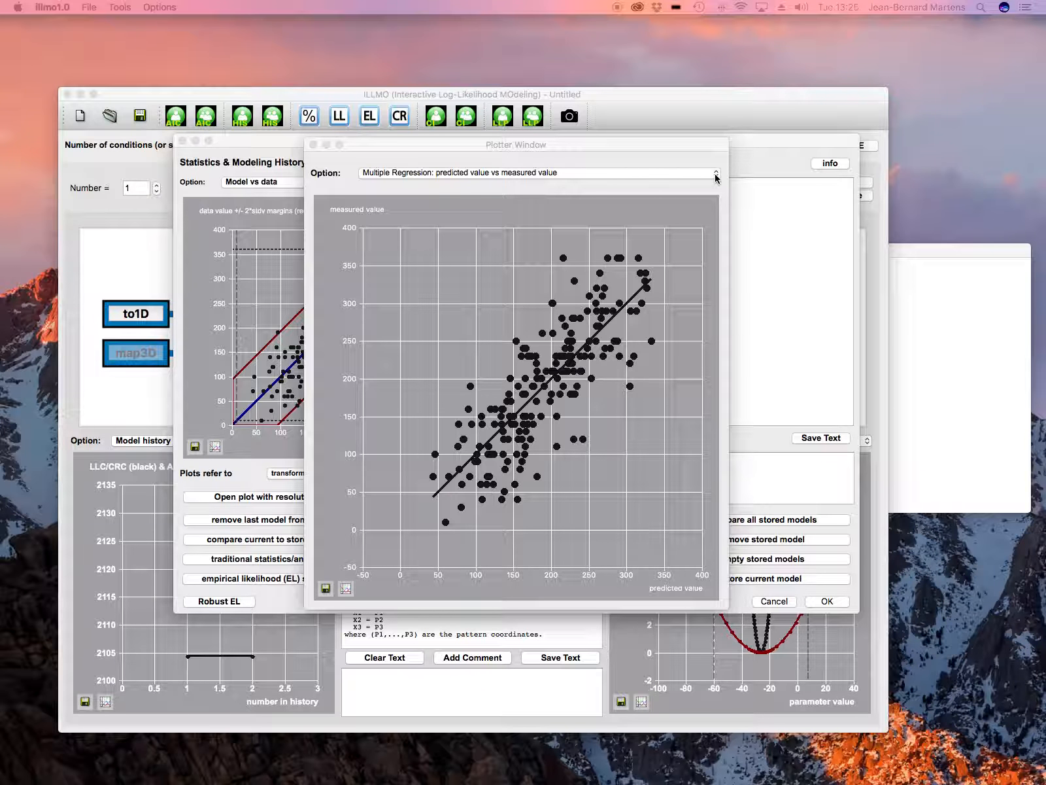
Move the plot window aside and examine the regression coefficients, confidence intervals, ANOVA and partial correlations in the report
left_click_drag(576, 146, 318, 67)
left_click(619, 255)
scroll(619, 255, "up", 20)
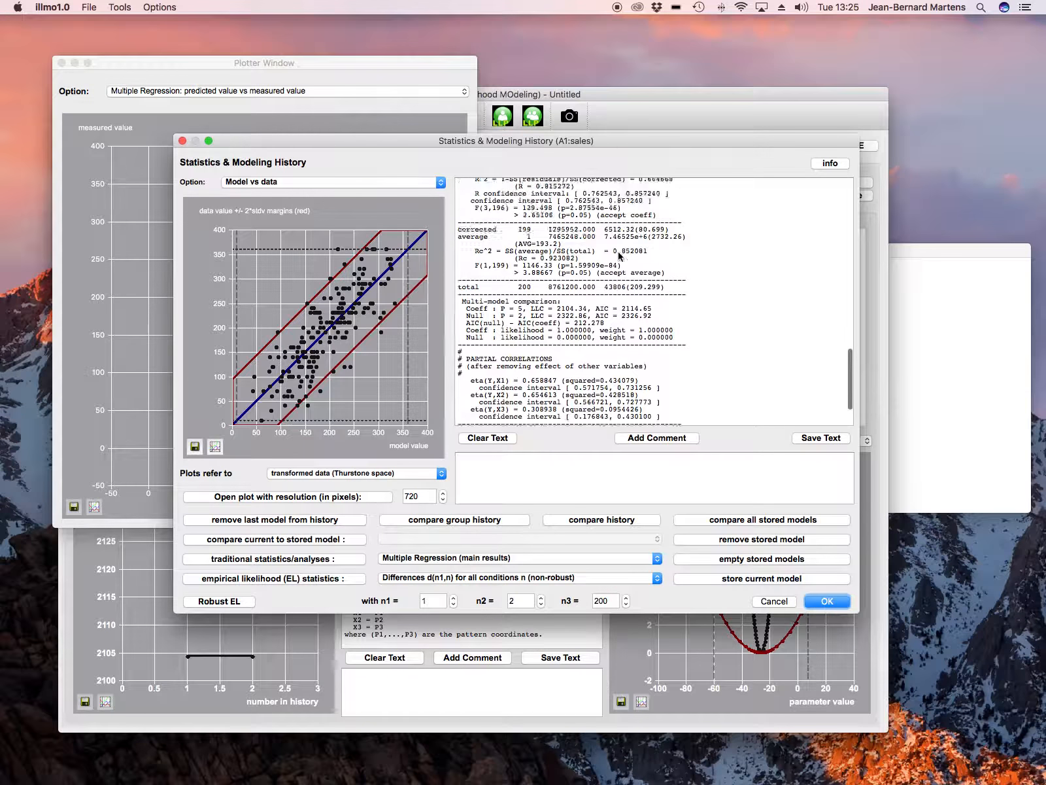
scroll(618, 256, "up", 5)
scroll(619, 256, "down", 10)
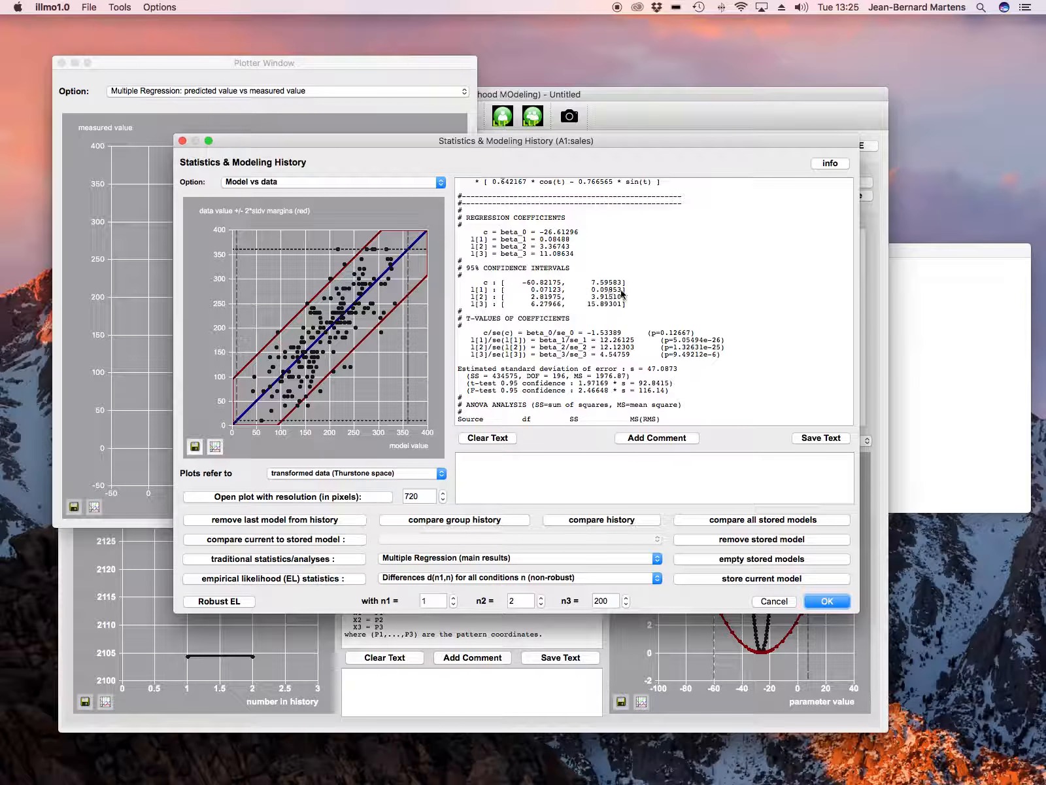
scroll(638, 292, "down", 10)
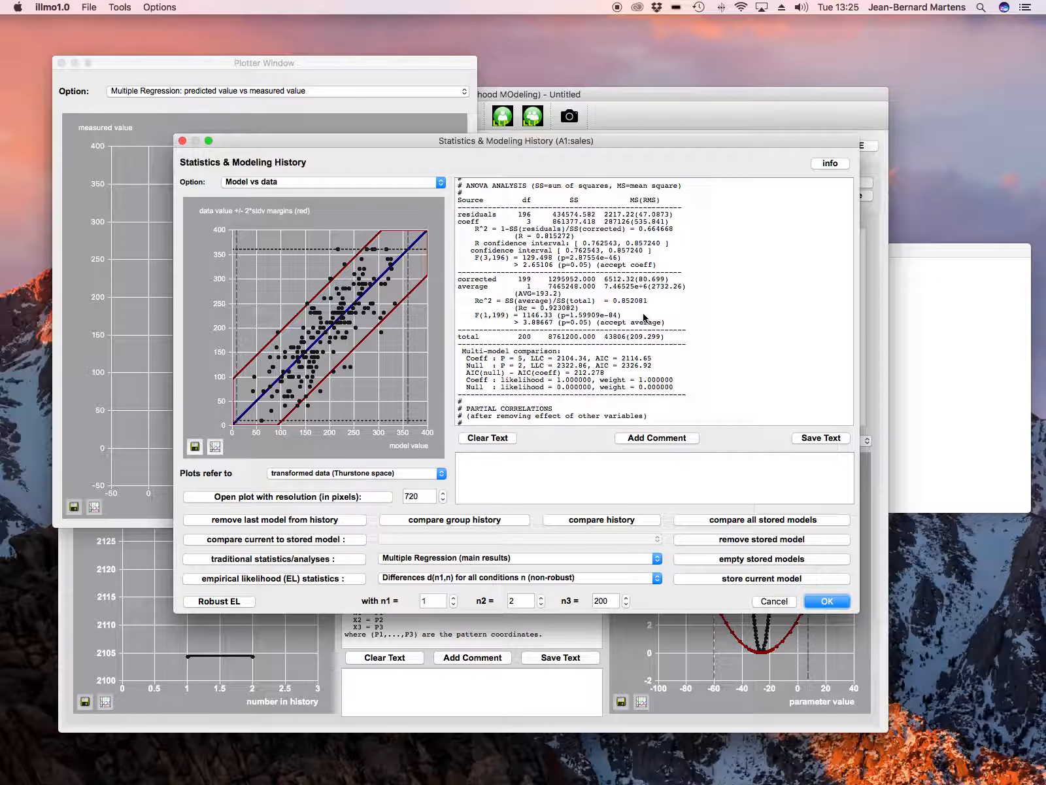
scroll(644, 319, "down", 5)
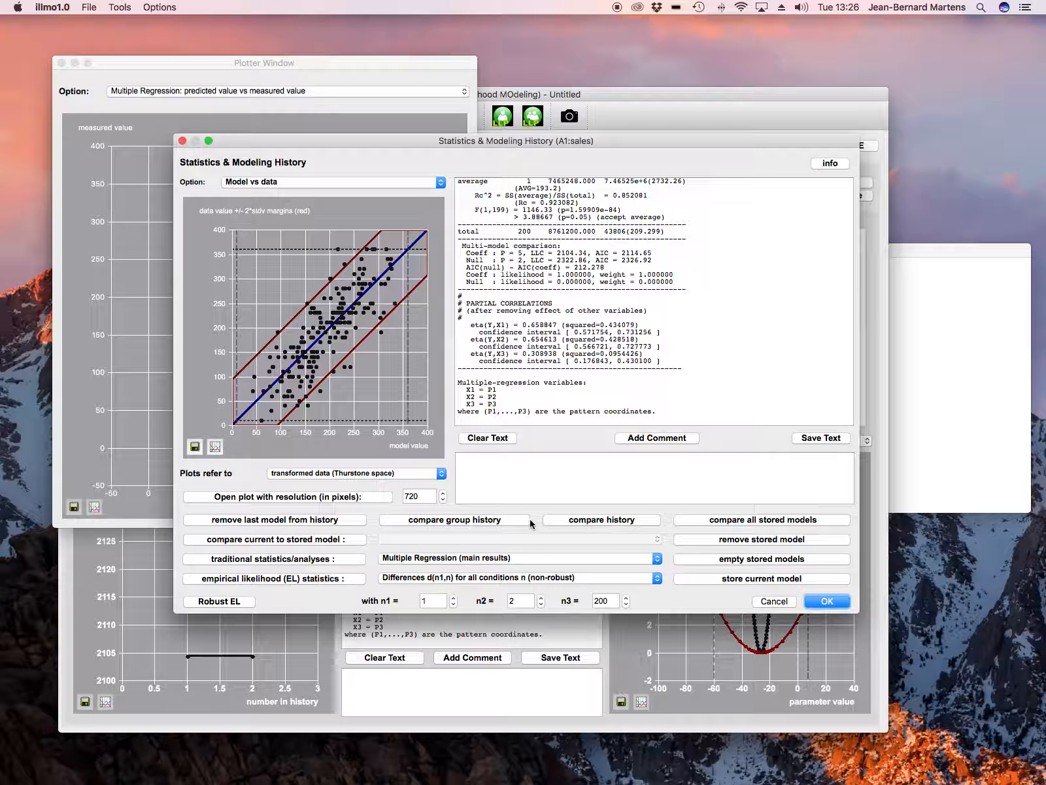
Run the traditional analysis Multi-Model Regression (drop variables) on the sales attribute
left_click(518, 557)
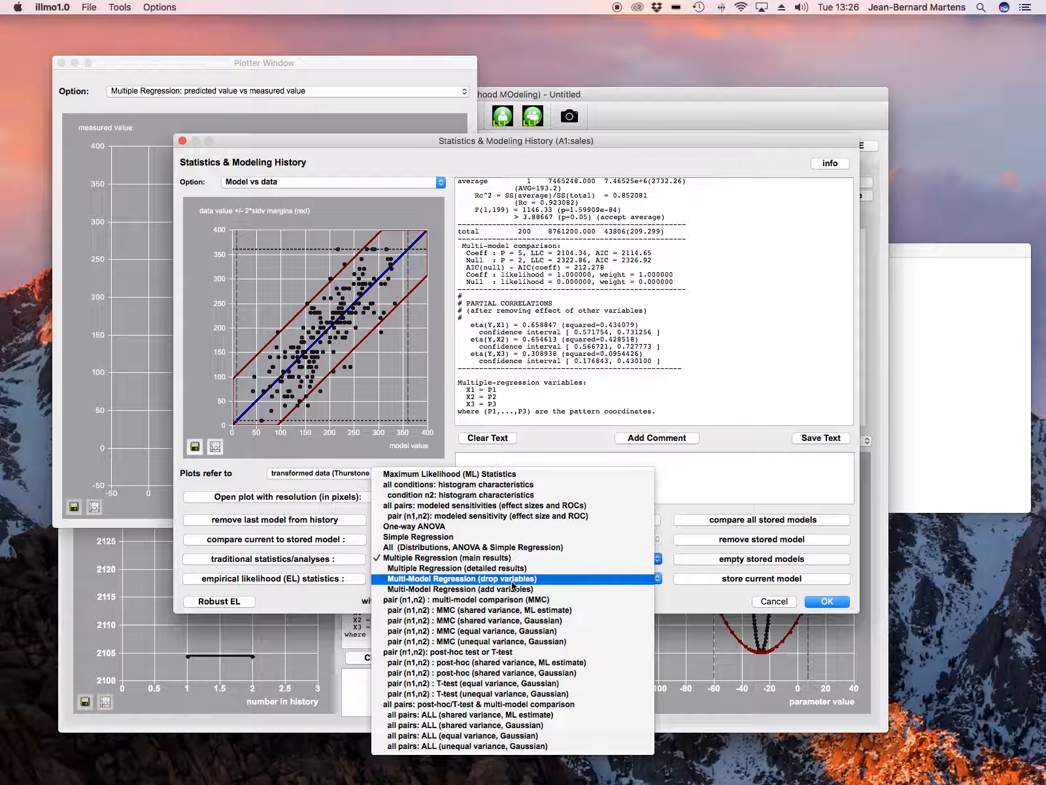
left_click(515, 579)
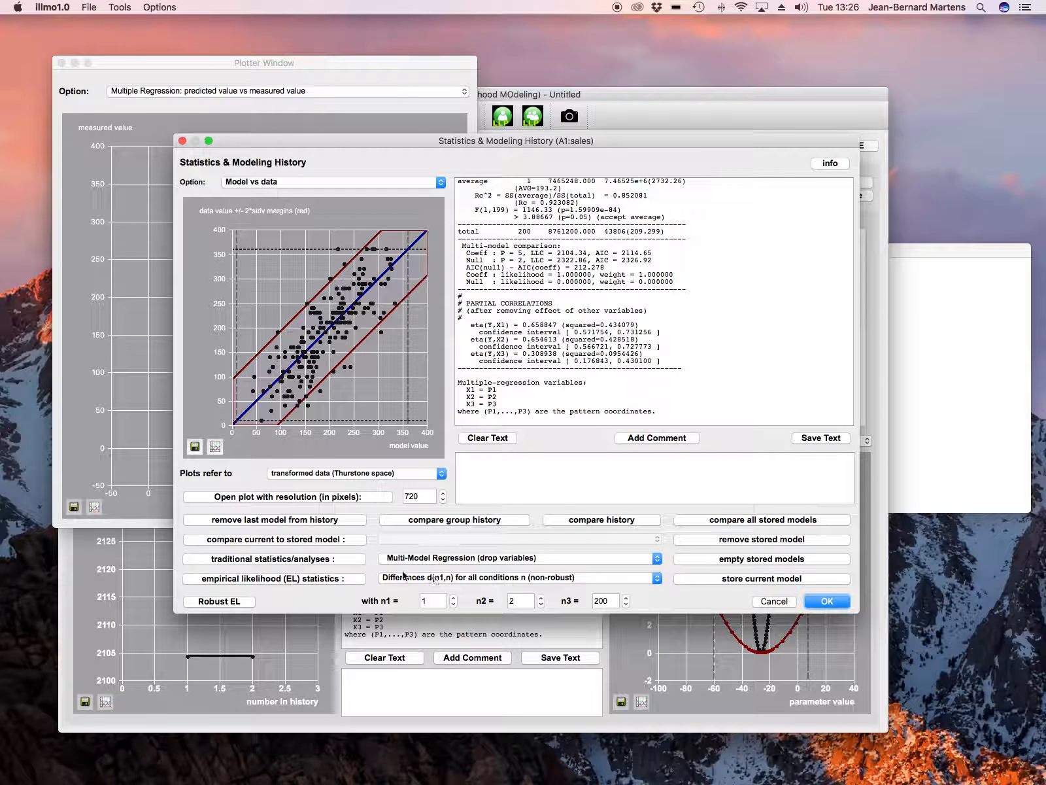
left_click(335, 561)
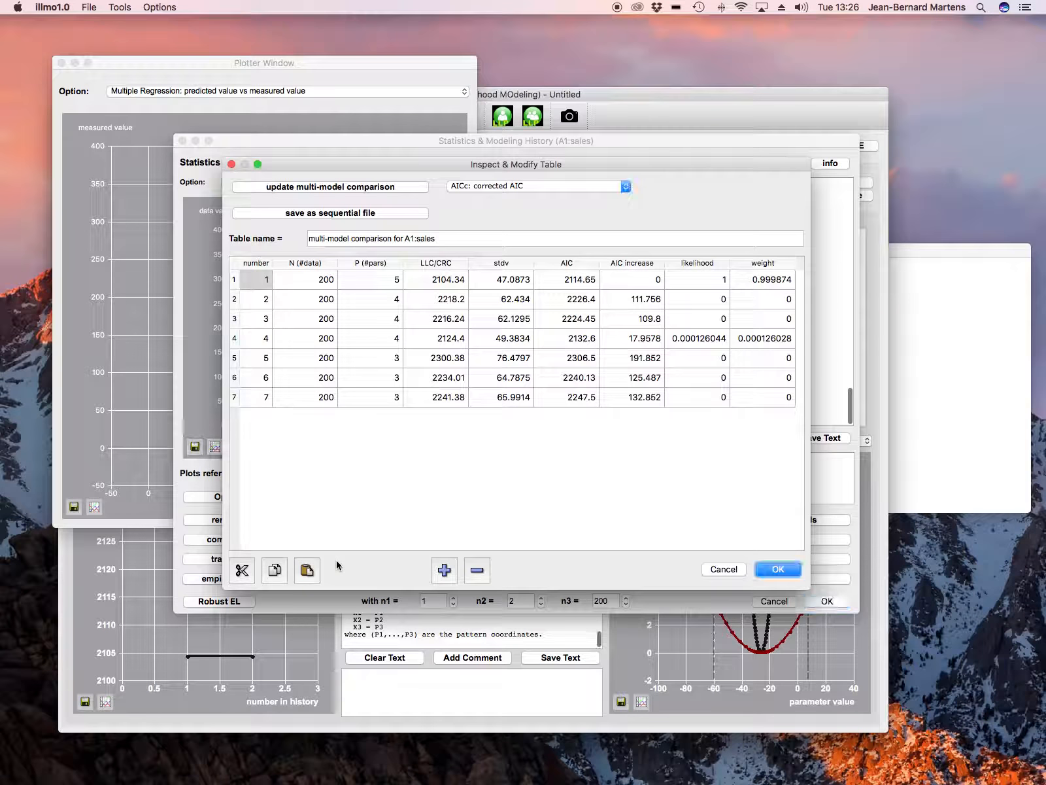
Examine the multi-model ANOVA results, AIC comparison and variable weights in the report and comparison table, and close the table
left_click_drag(467, 170, 342, 302)
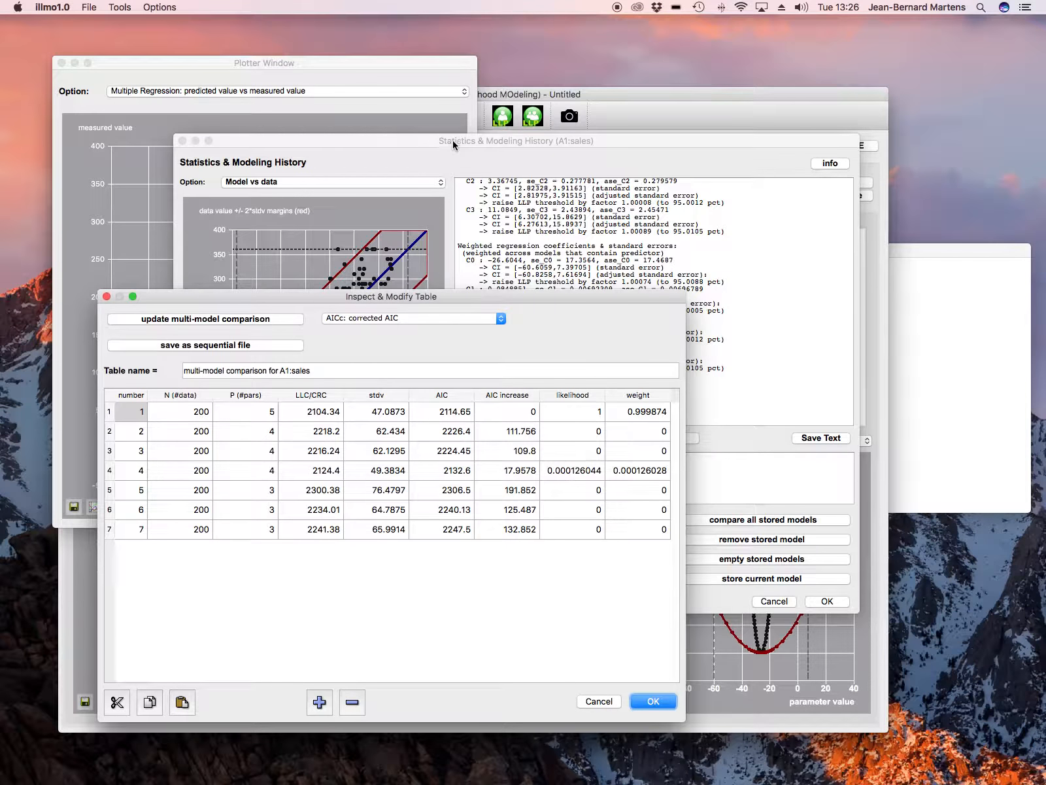
left_click(453, 144)
scroll(604, 308, "up", 5)
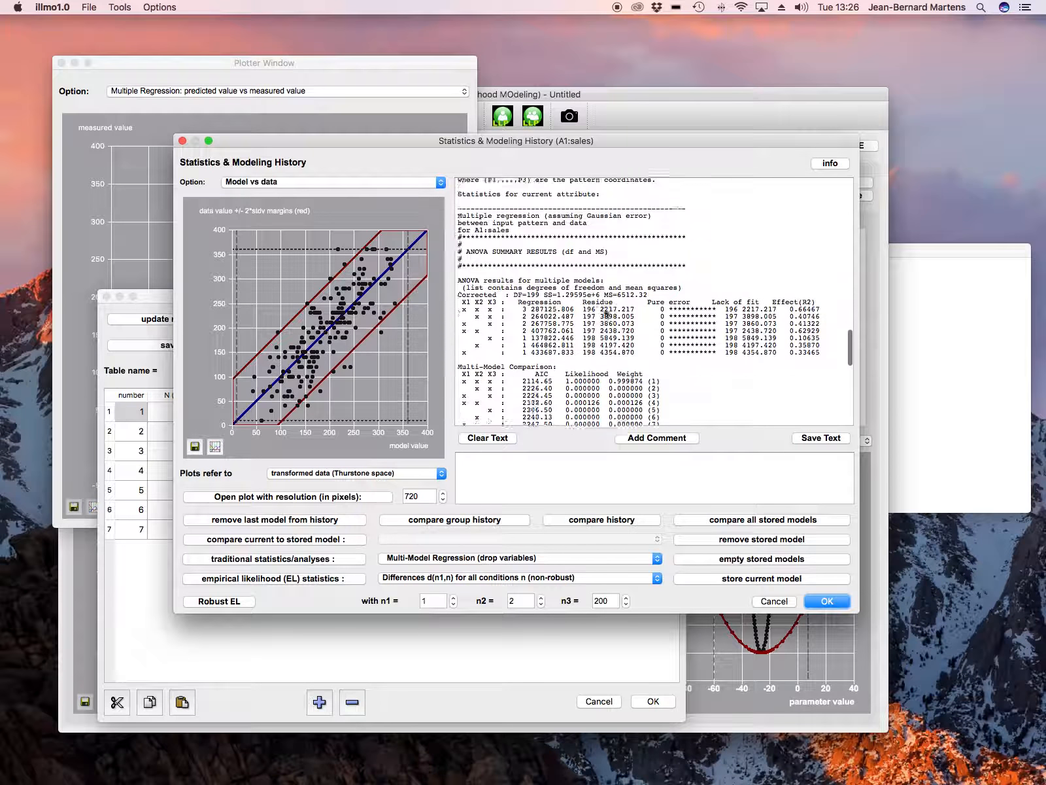
scroll(607, 314, "down", 3)
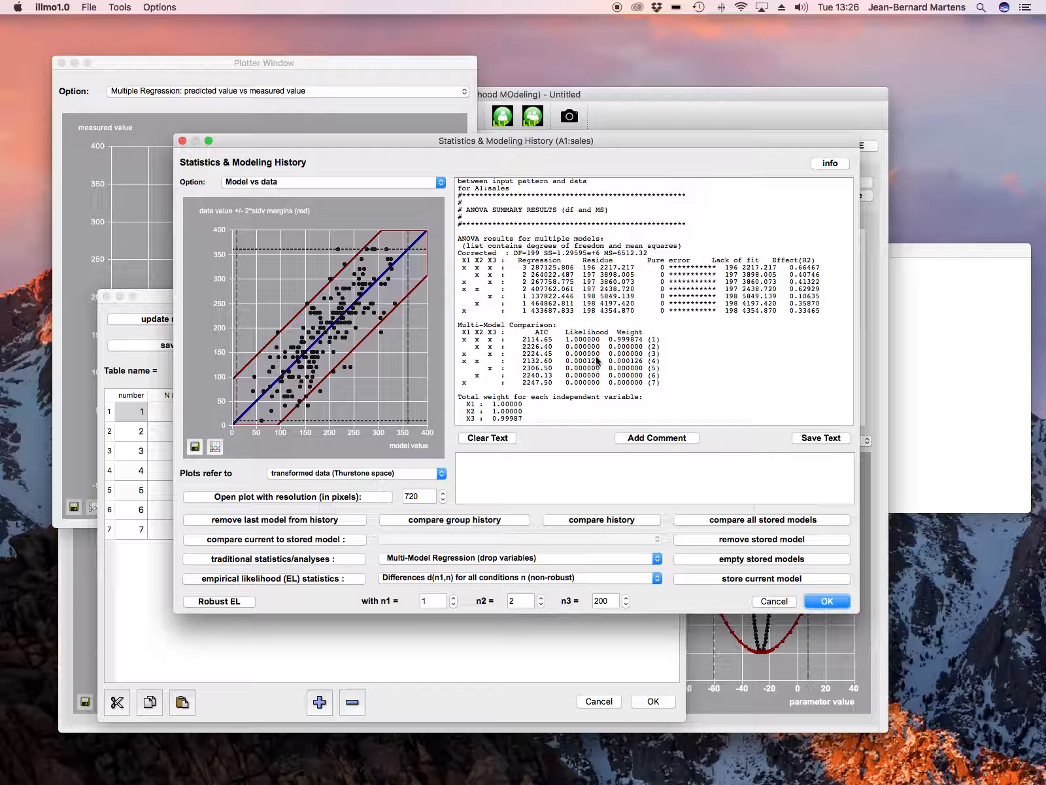
left_click_drag(527, 142, 570, 121)
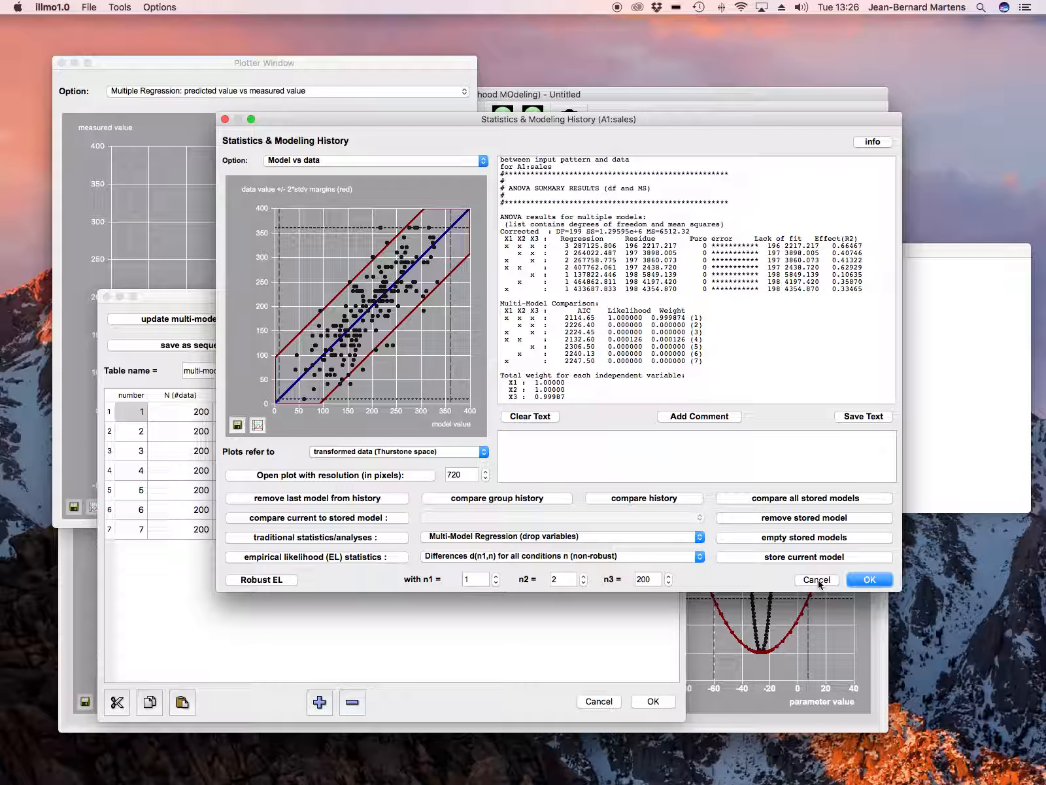
left_click(586, 642)
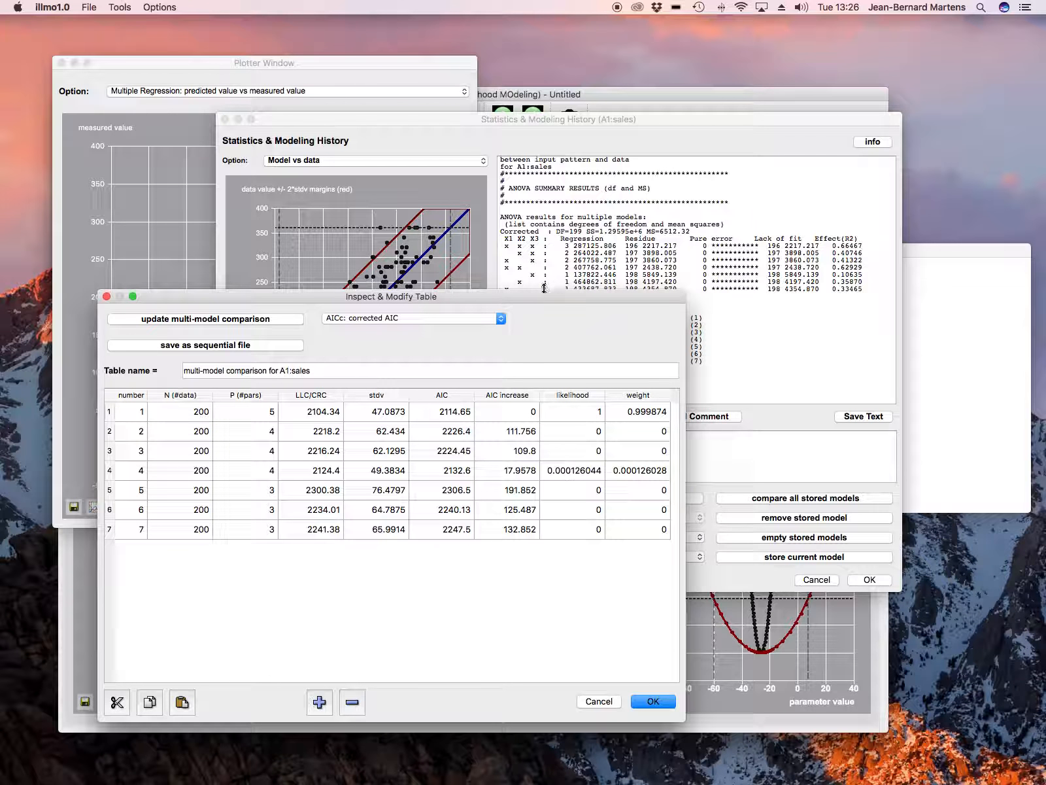
left_click_drag(538, 296, 543, 228)
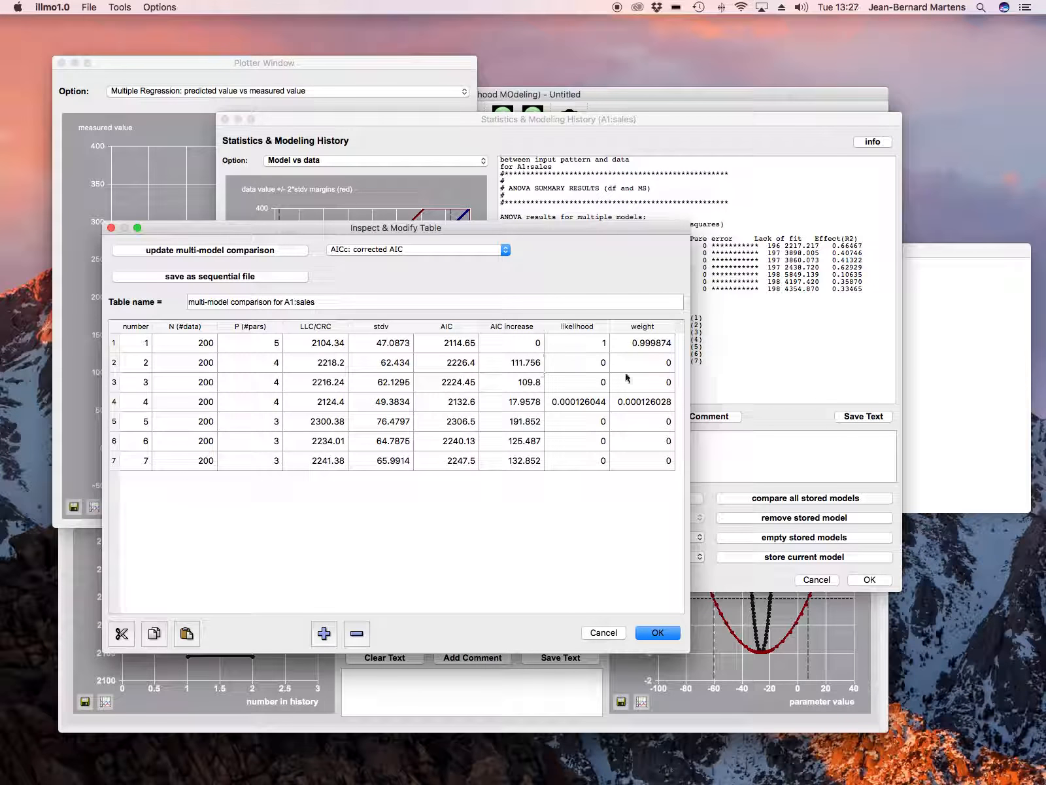
left_click(111, 229)
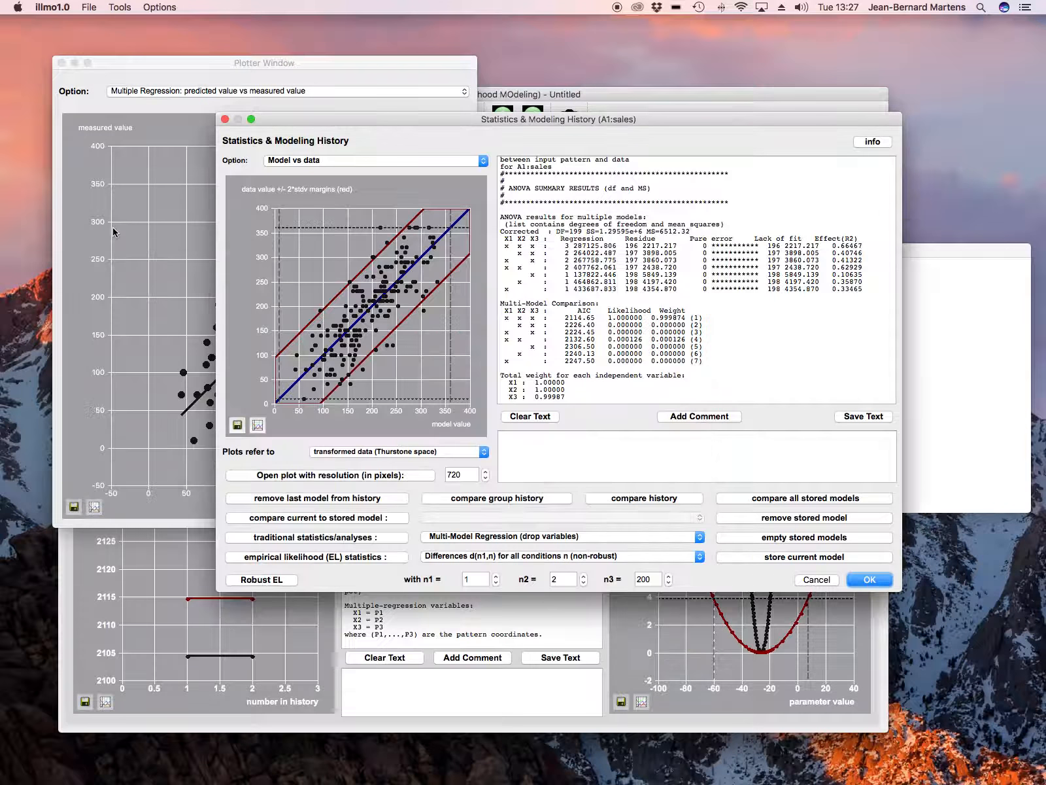
Review the partial correlations of the three predictors in the report, and close the regression plot and the statistics window
scroll(570, 292, "down", 1)
scroll(570, 291, "up", 10)
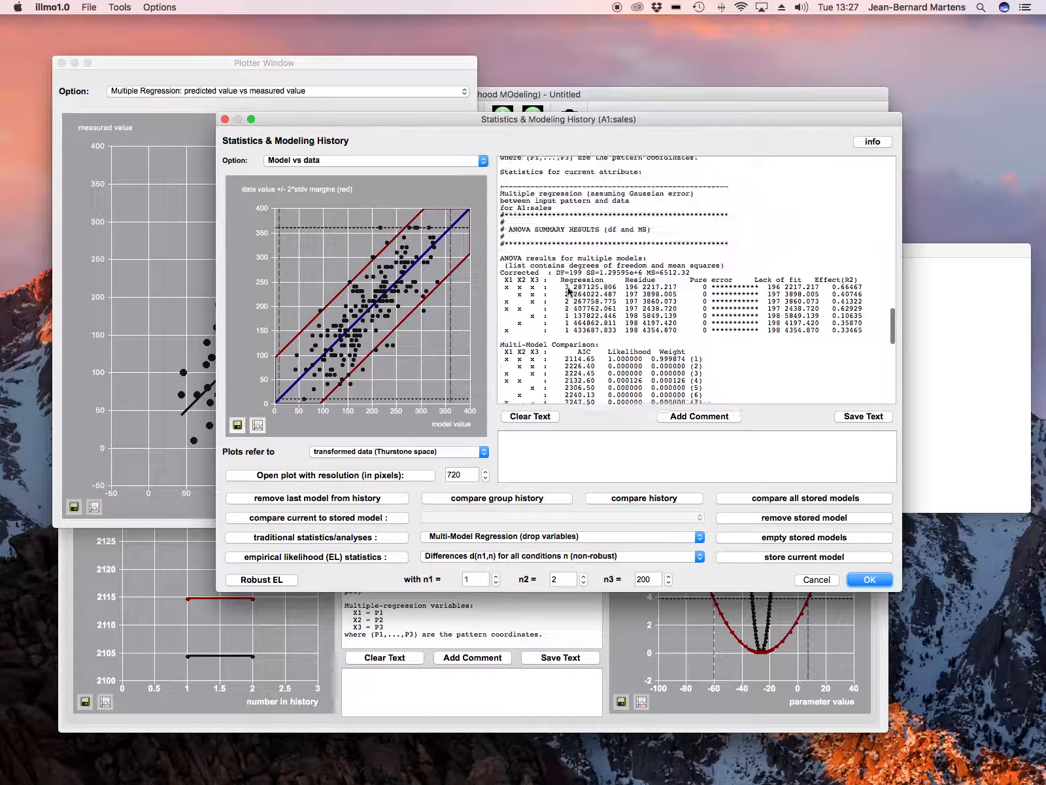
scroll(570, 292, "up", 20)
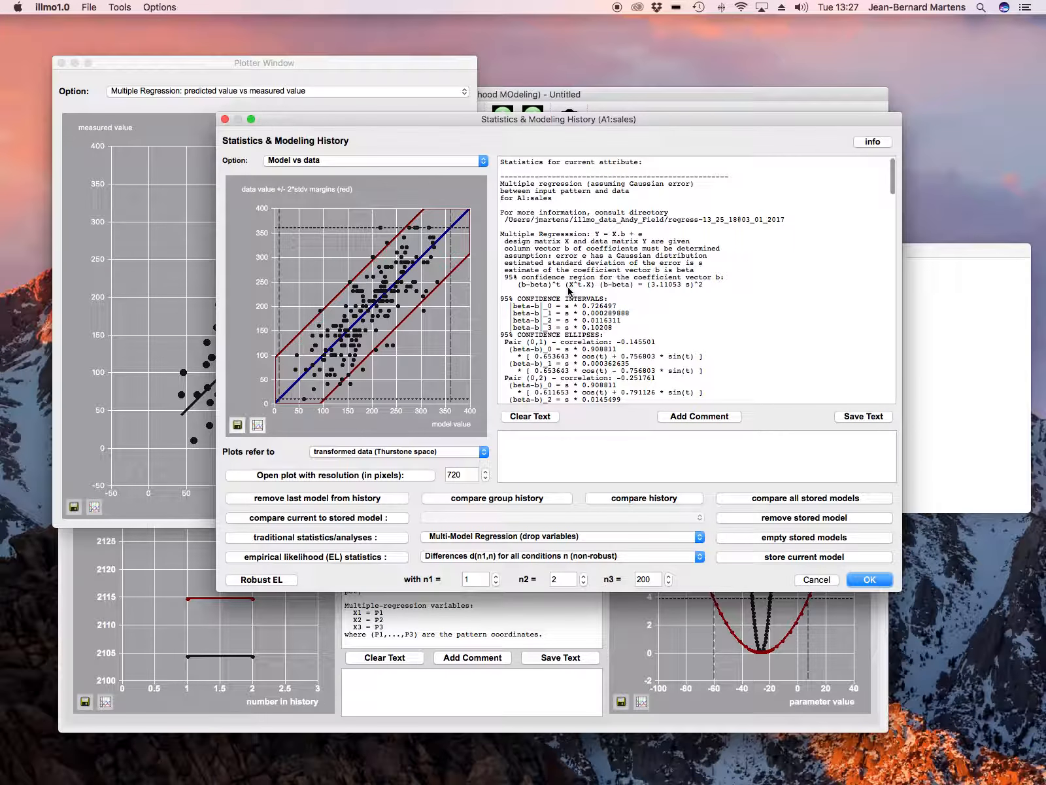
scroll(569, 291, "down", 20)
scroll(569, 291, "down", 10)
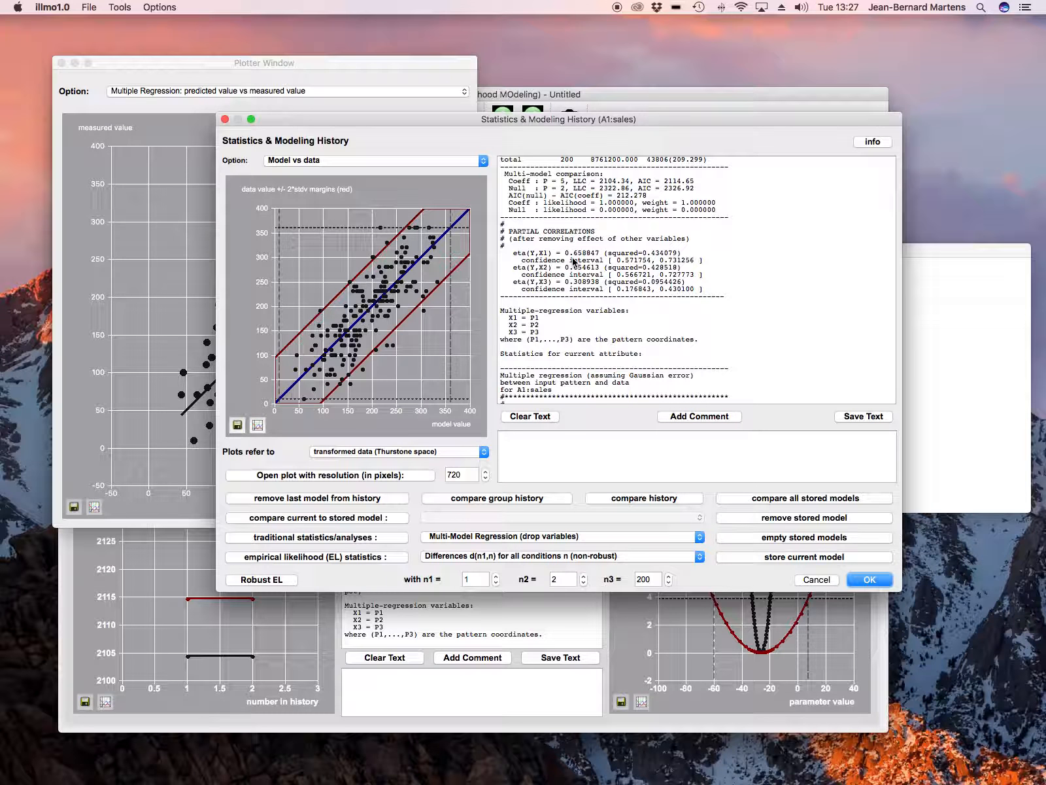
left_click(139, 67)
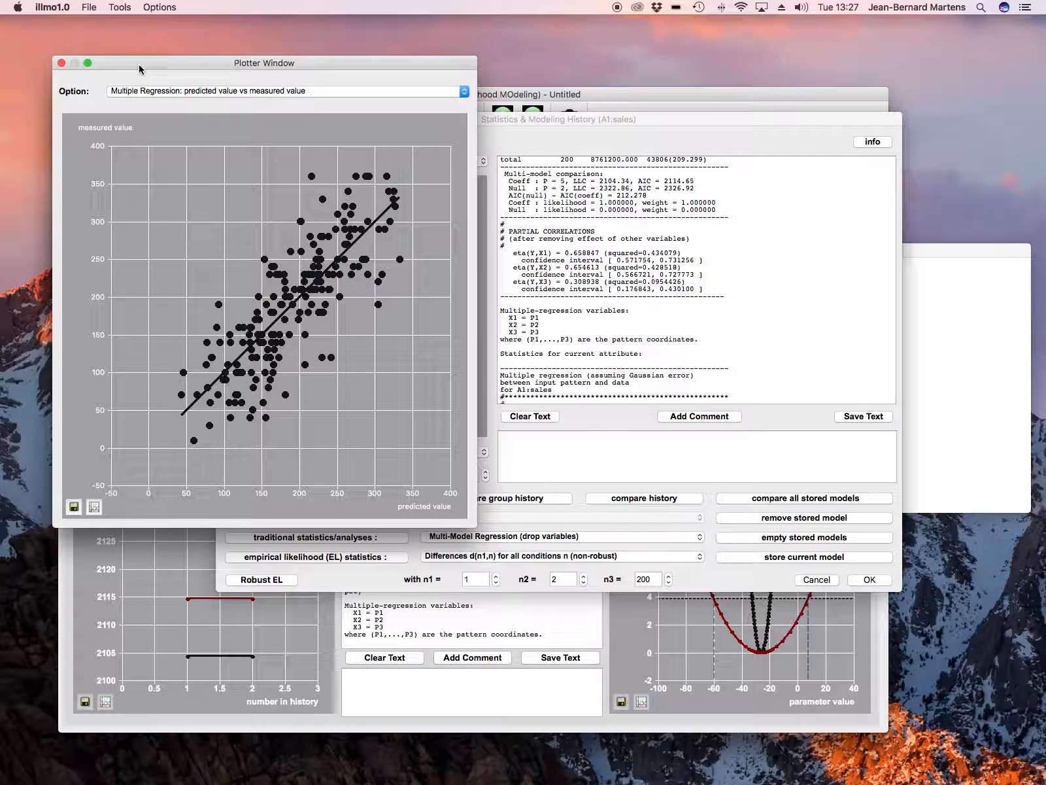
left_click(63, 63)
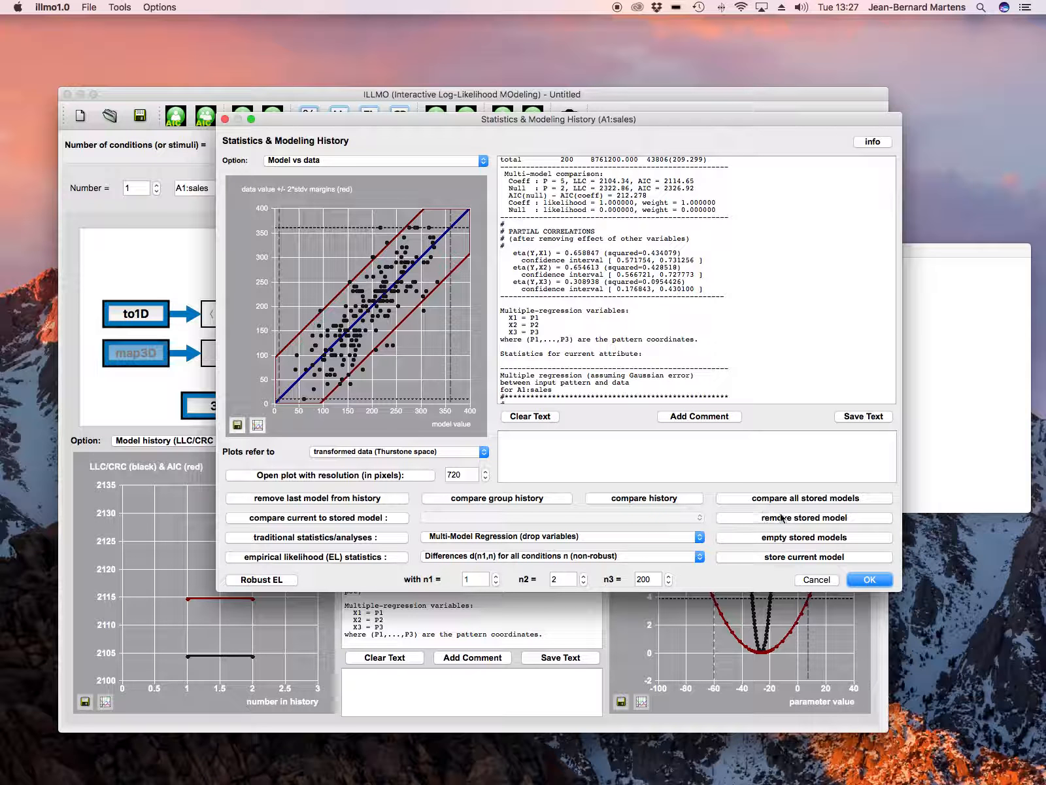
left_click(825, 582)
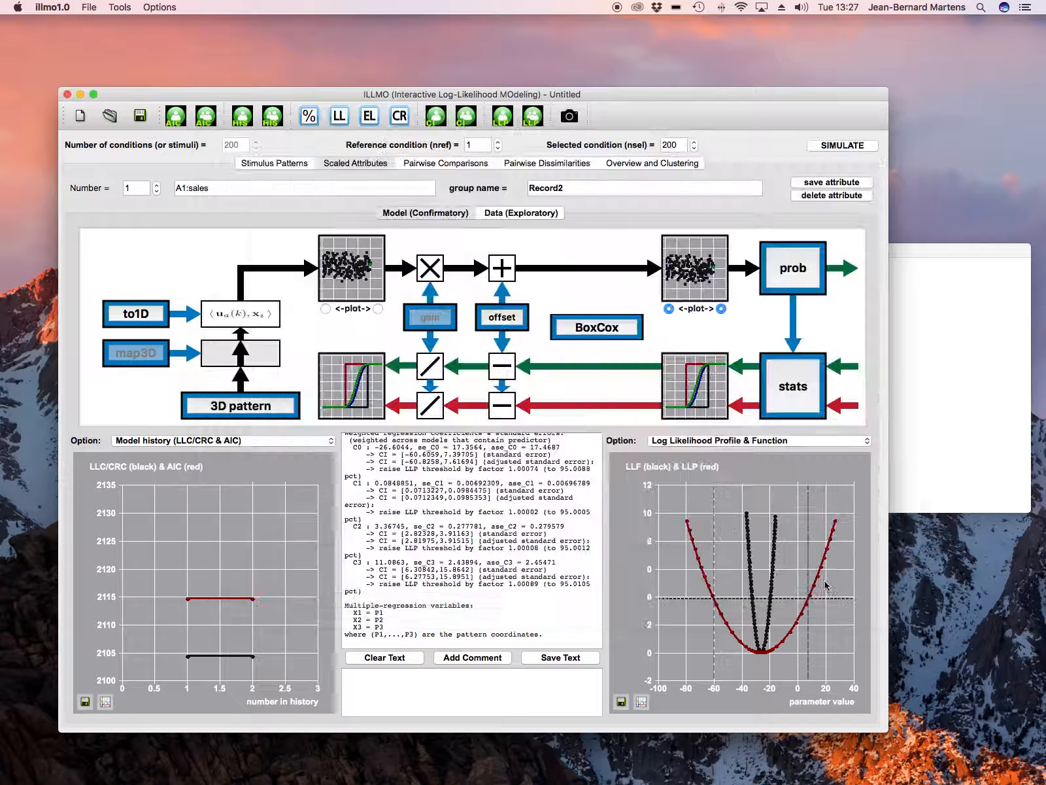
Change the sales input pattern to a combined nD pattern of Record2(adverts) and Record2(airplay)
left_click(276, 412)
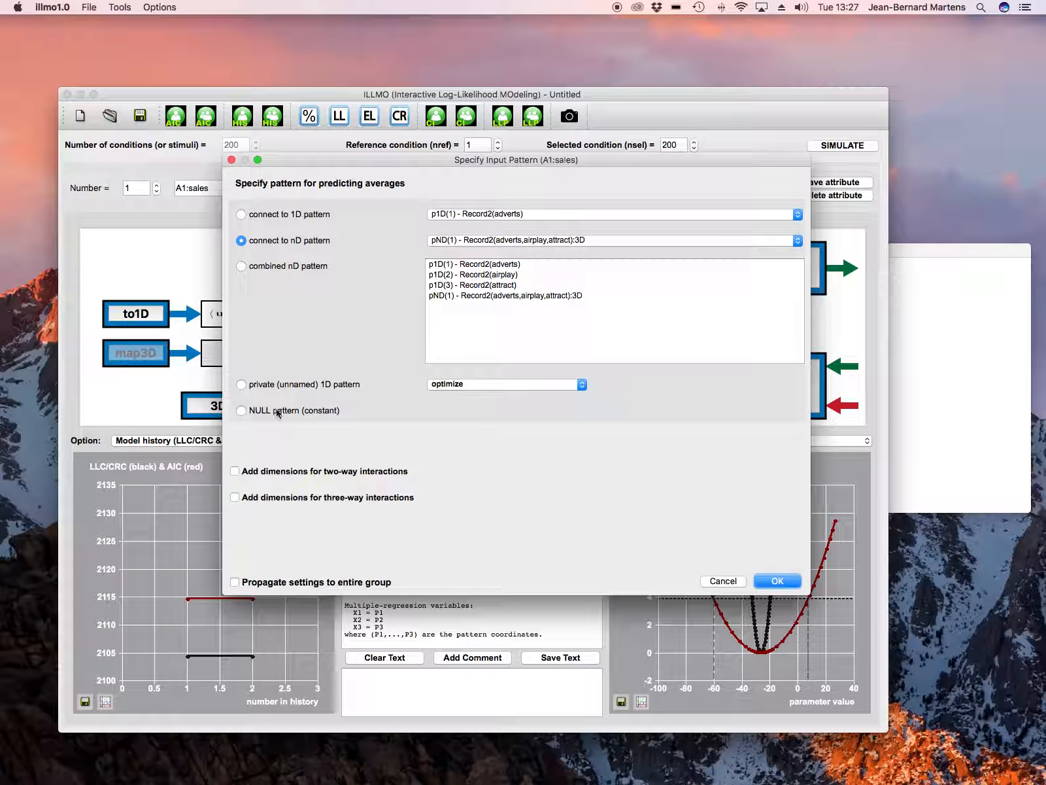
left_click(241, 266)
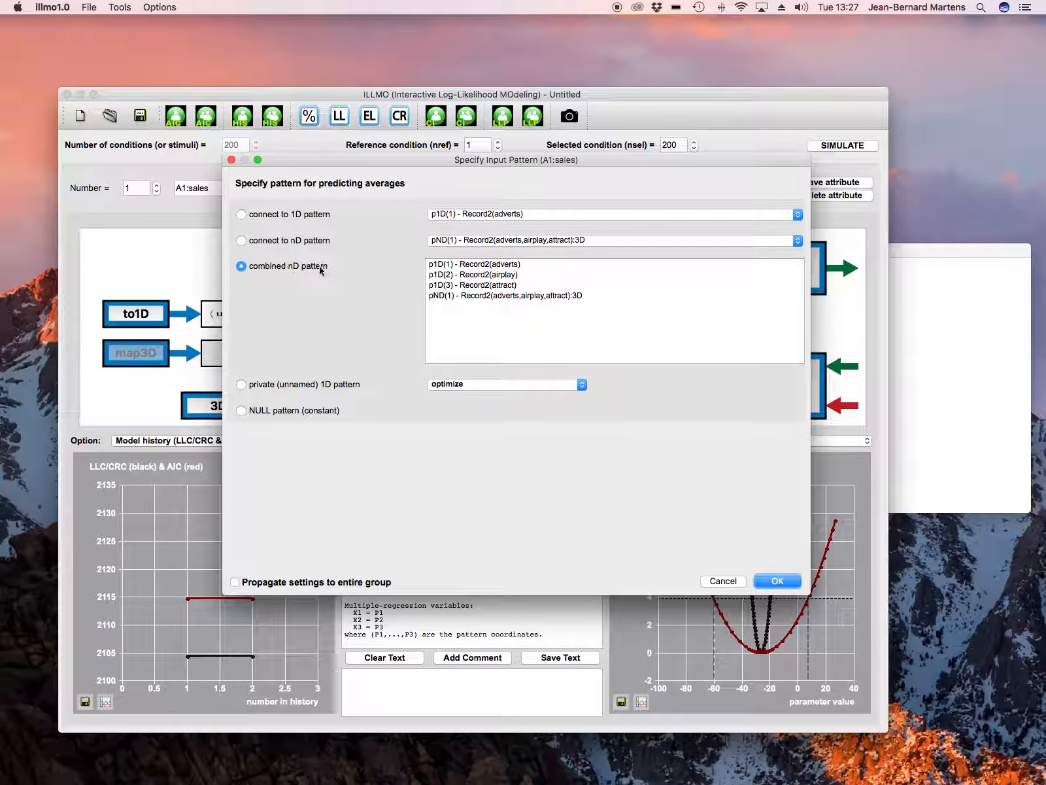
left_click(503, 265)
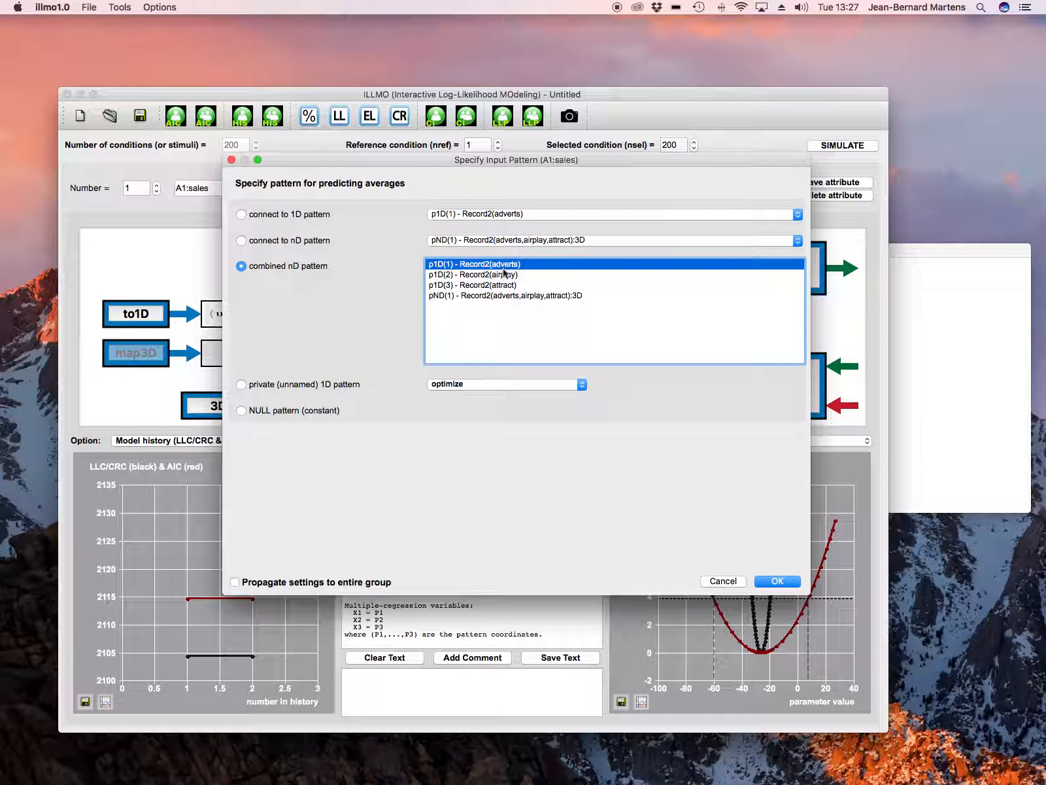
left_click(503, 274, "shift")
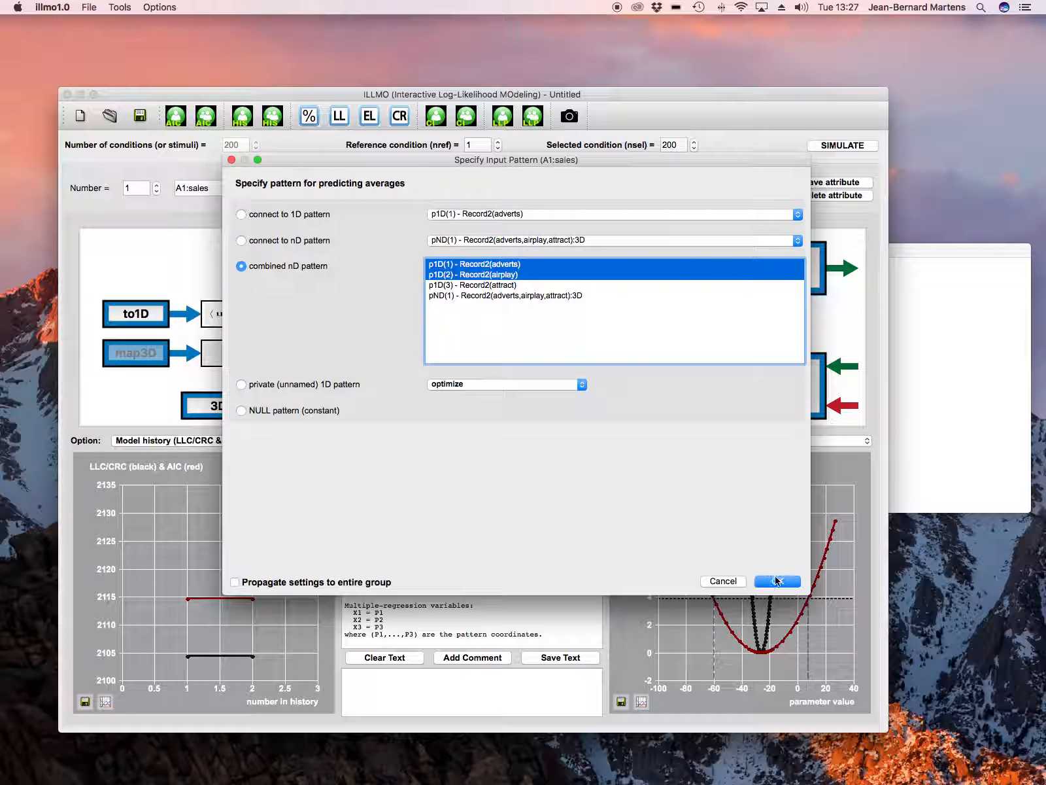
left_click(778, 581)
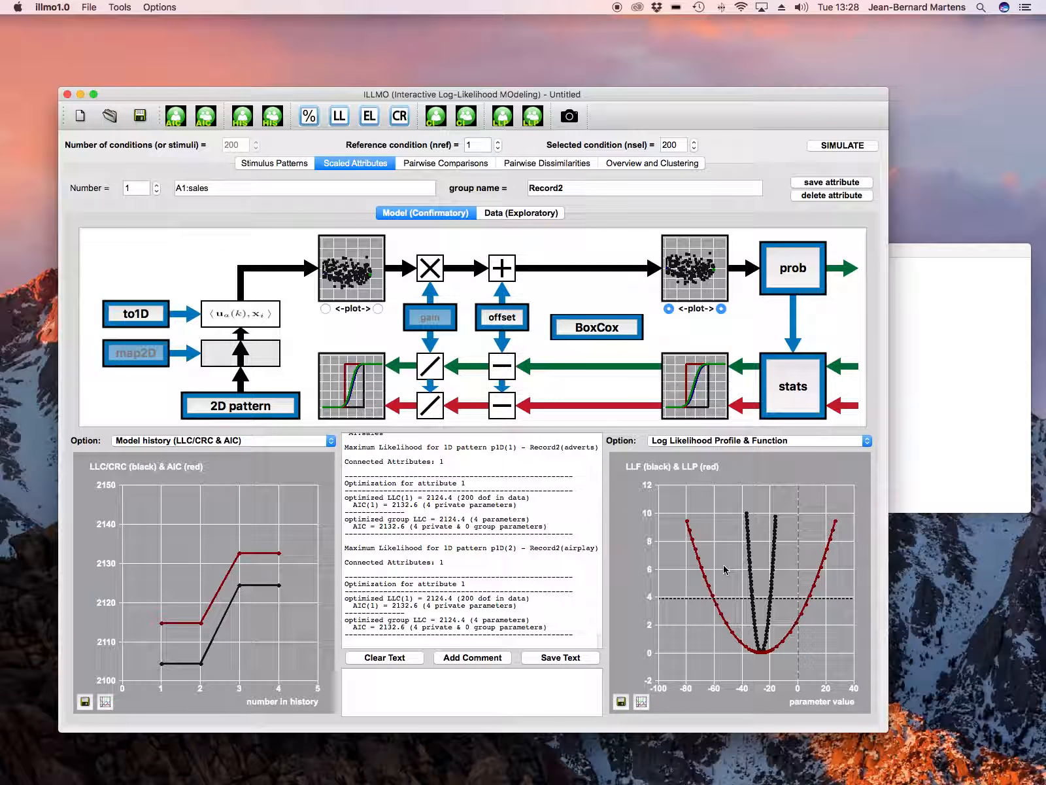
Create a copy of the sales data as a new attribute containing the model's residue in transformed (Thurstone) space
left_click(541, 213)
left_click(824, 405)
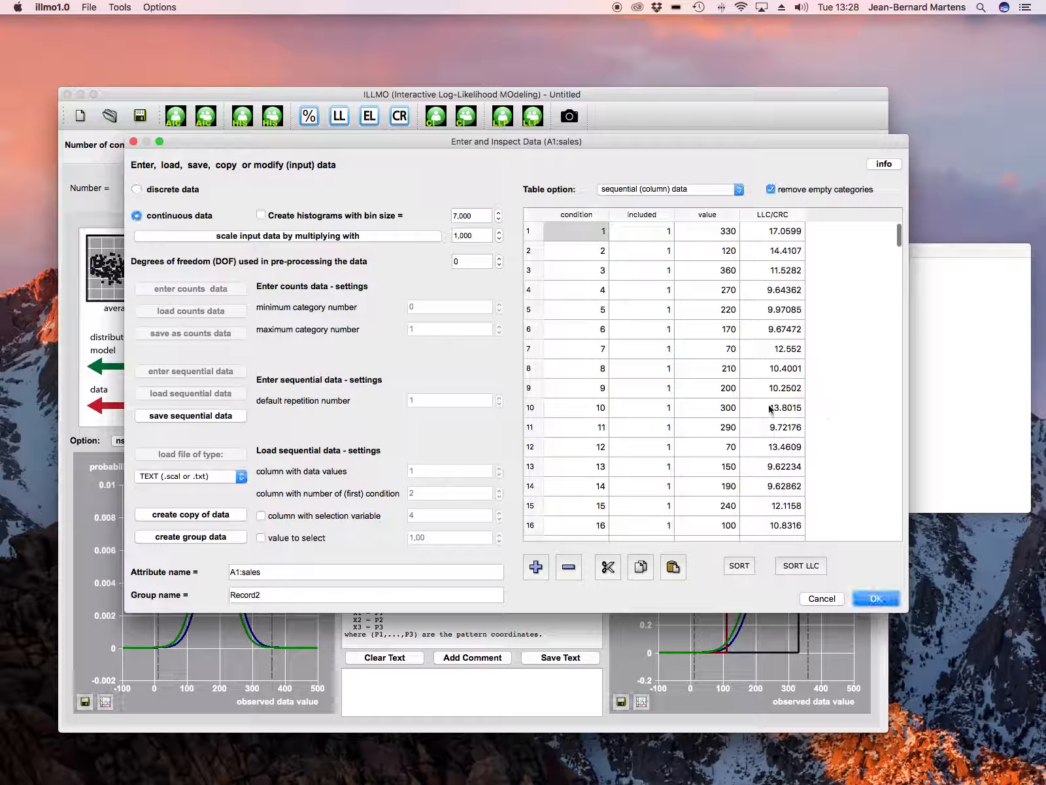
left_click(228, 514)
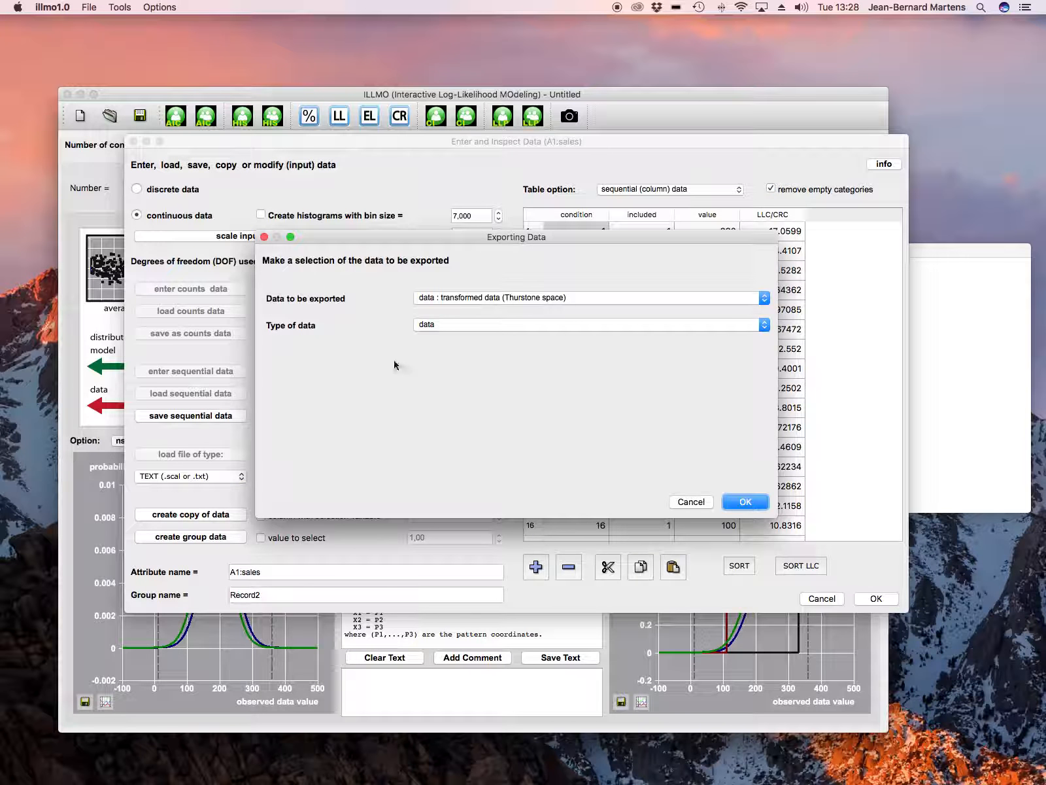
left_click(450, 324)
left_click(452, 334)
left_click(744, 502)
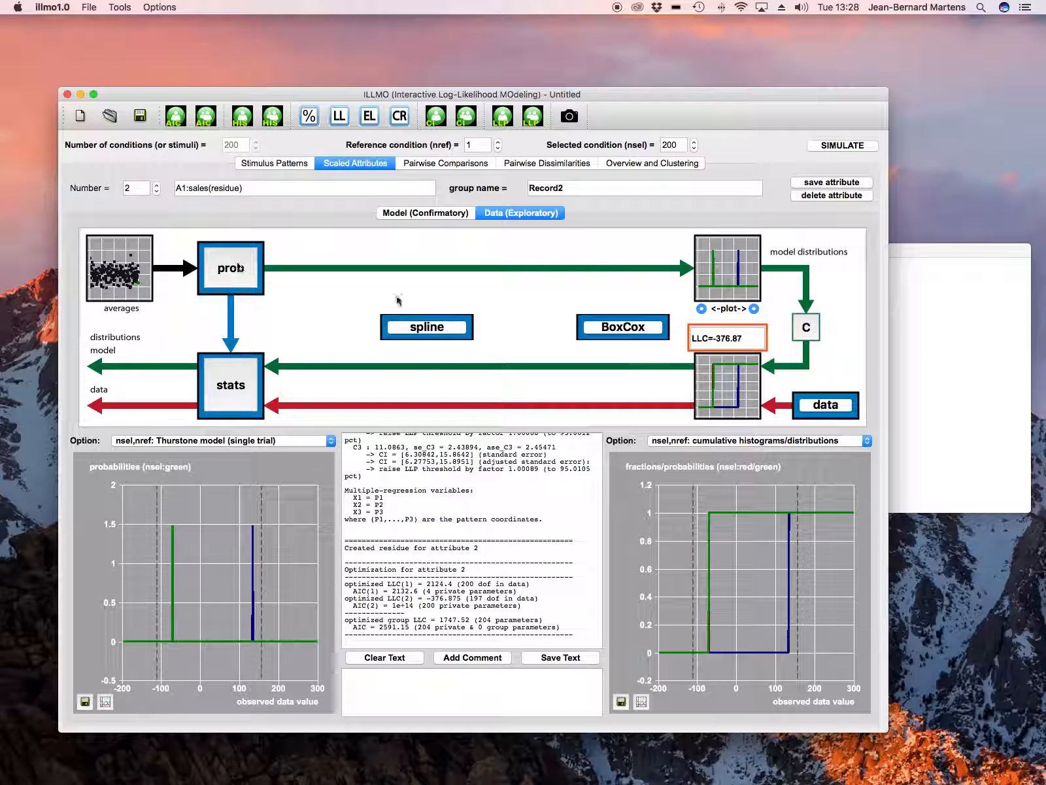
Connect the sales residue attribute to the 1D pattern p1D(3) - Record2(attract)
left_click(429, 213)
left_click(265, 409)
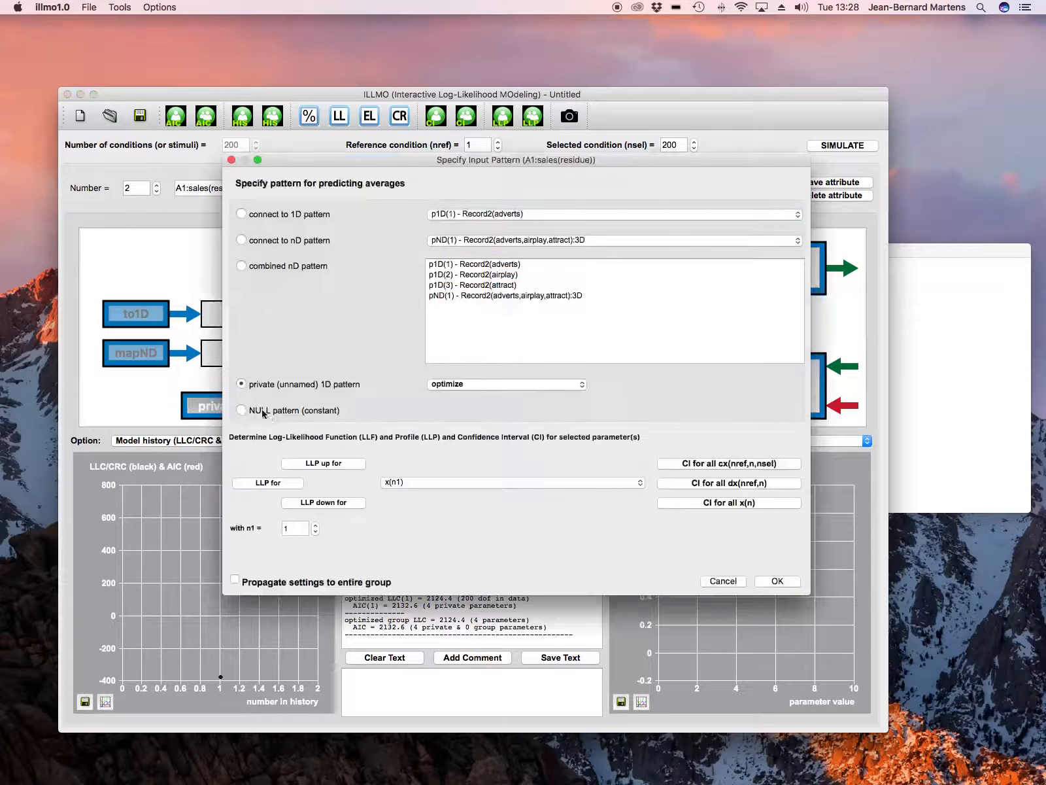
left_click(268, 216)
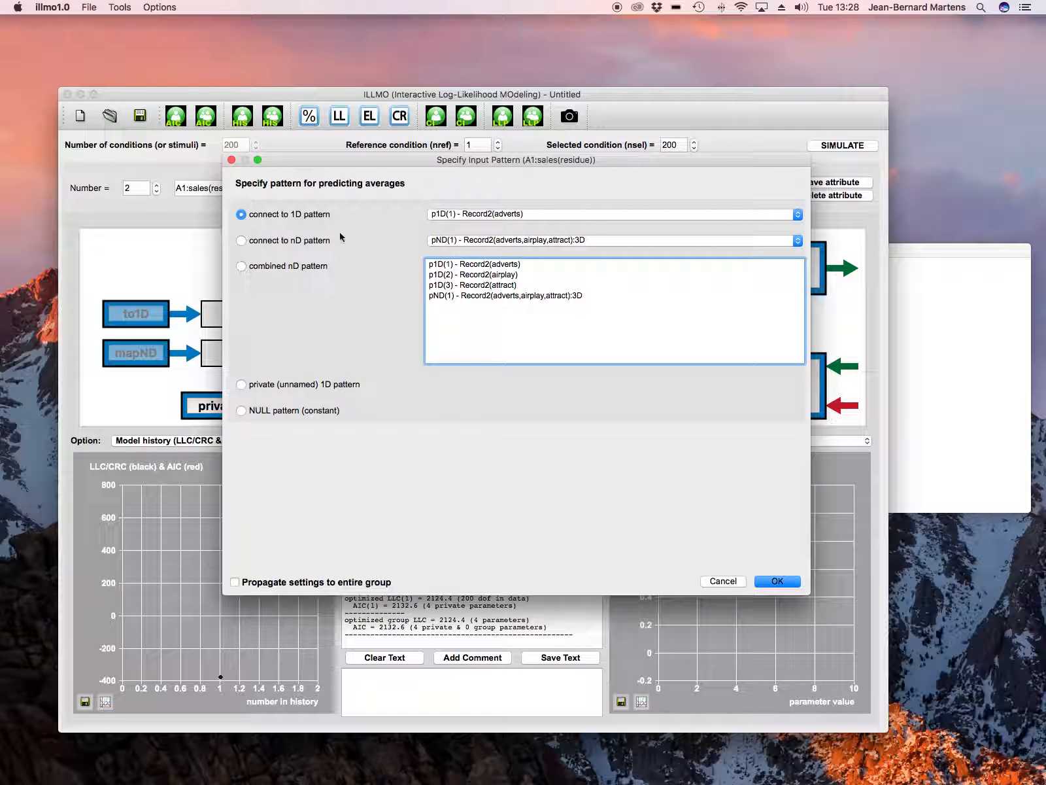
left_click(491, 215)
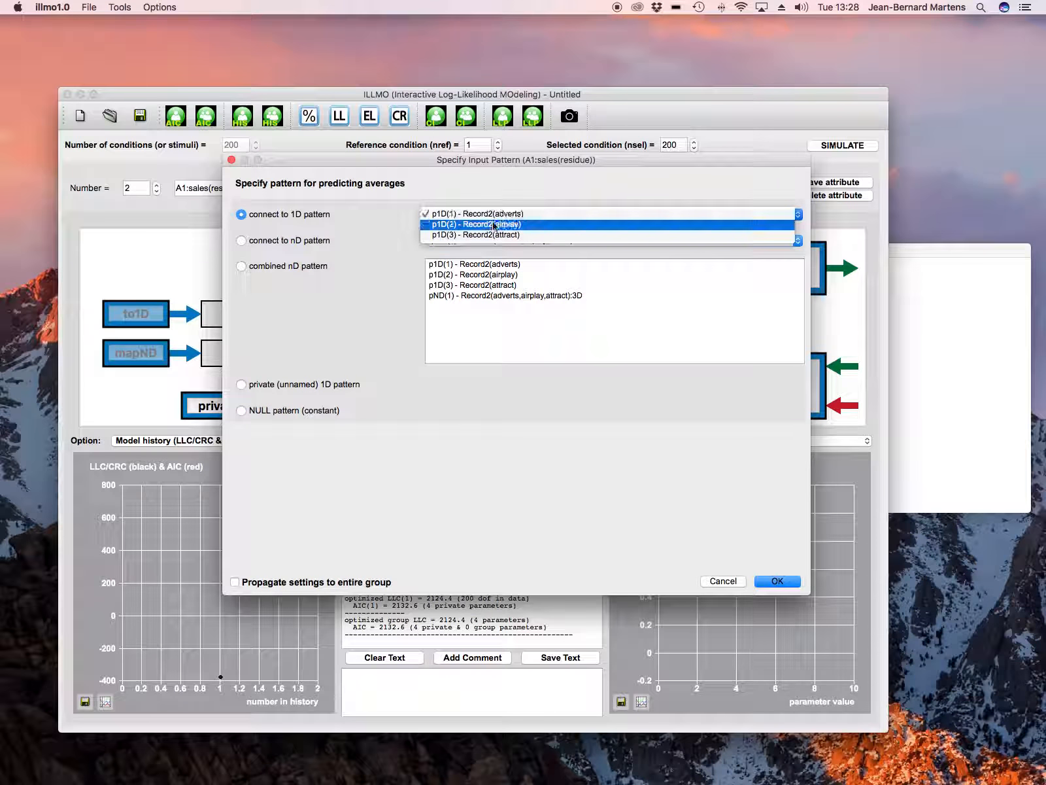
left_click(492, 234)
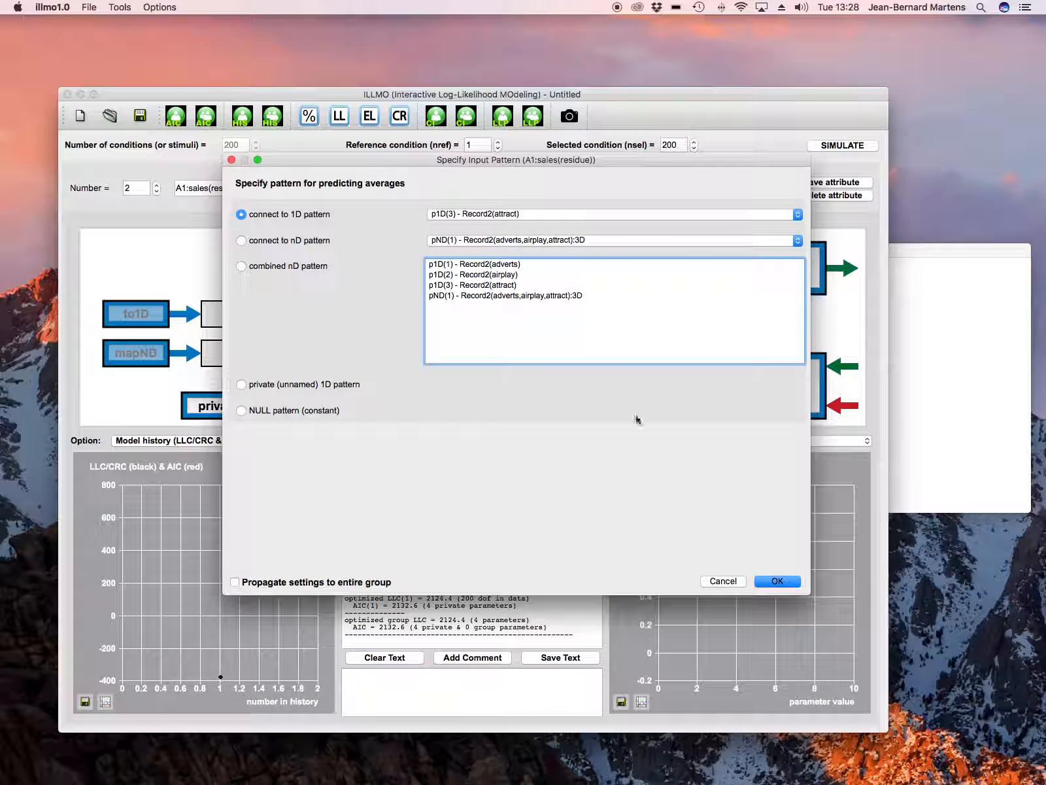
left_click(780, 581)
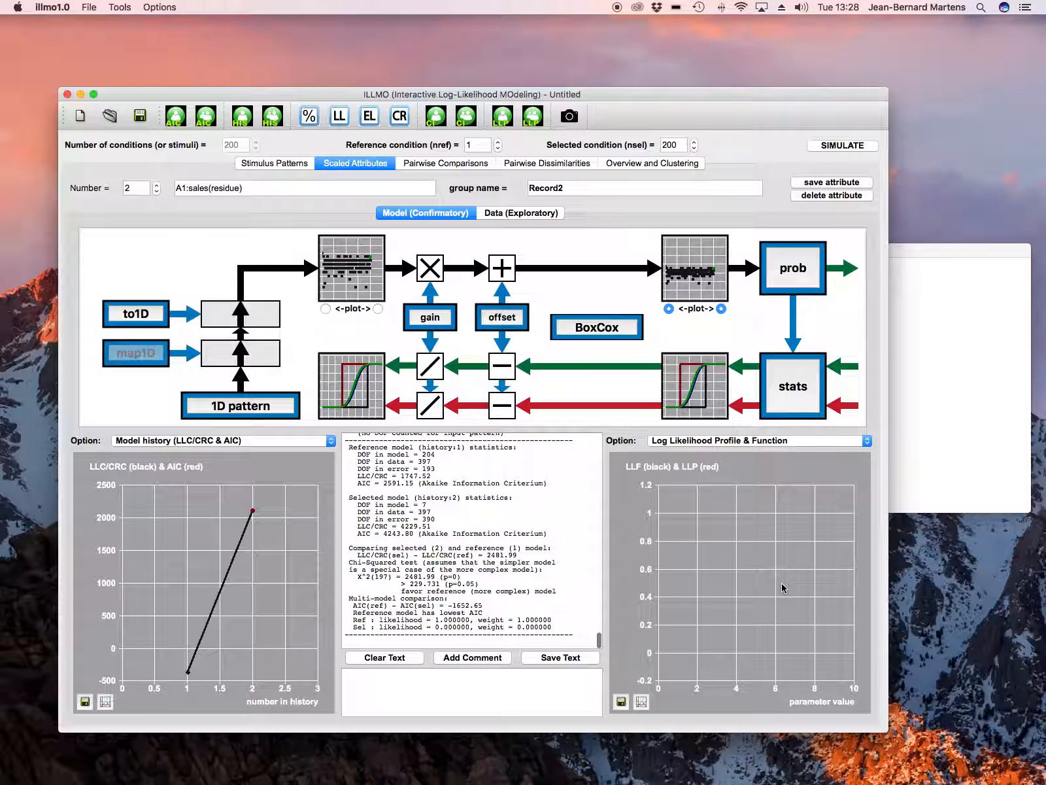
Run the traditional Simple Regression analysis on the sales residue, close its plot and review the reported regression statistics
left_click(785, 392)
left_click(475, 558)
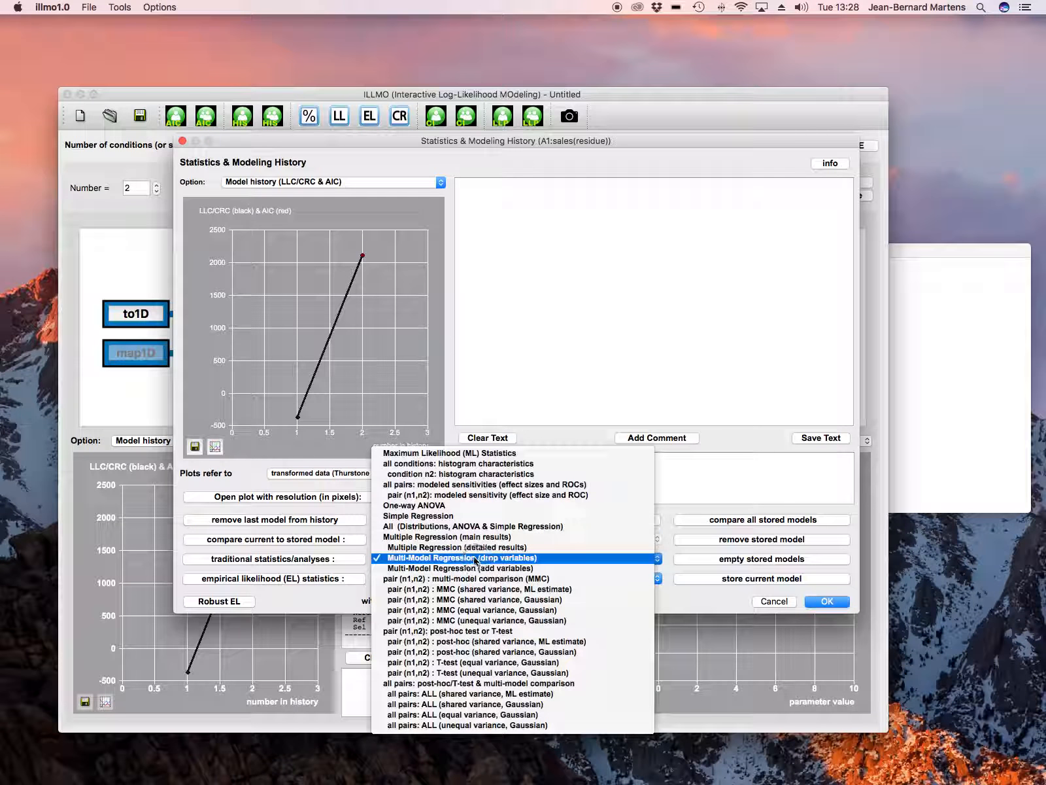
left_click(437, 517)
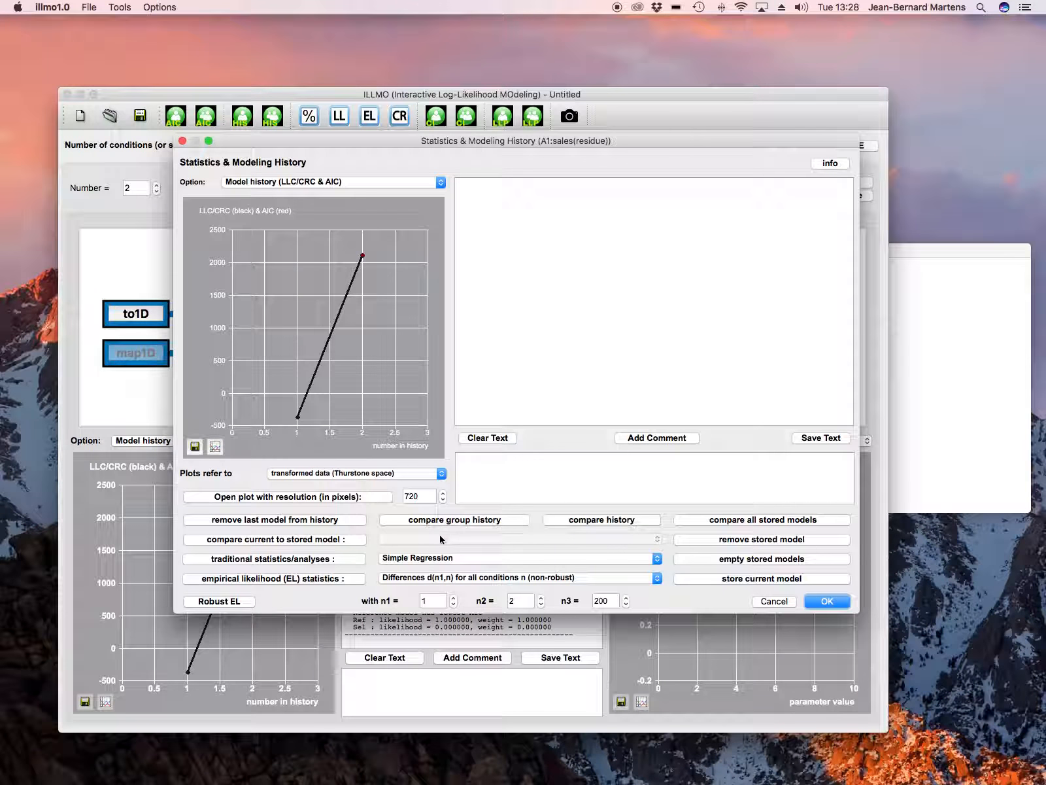
left_click(328, 560)
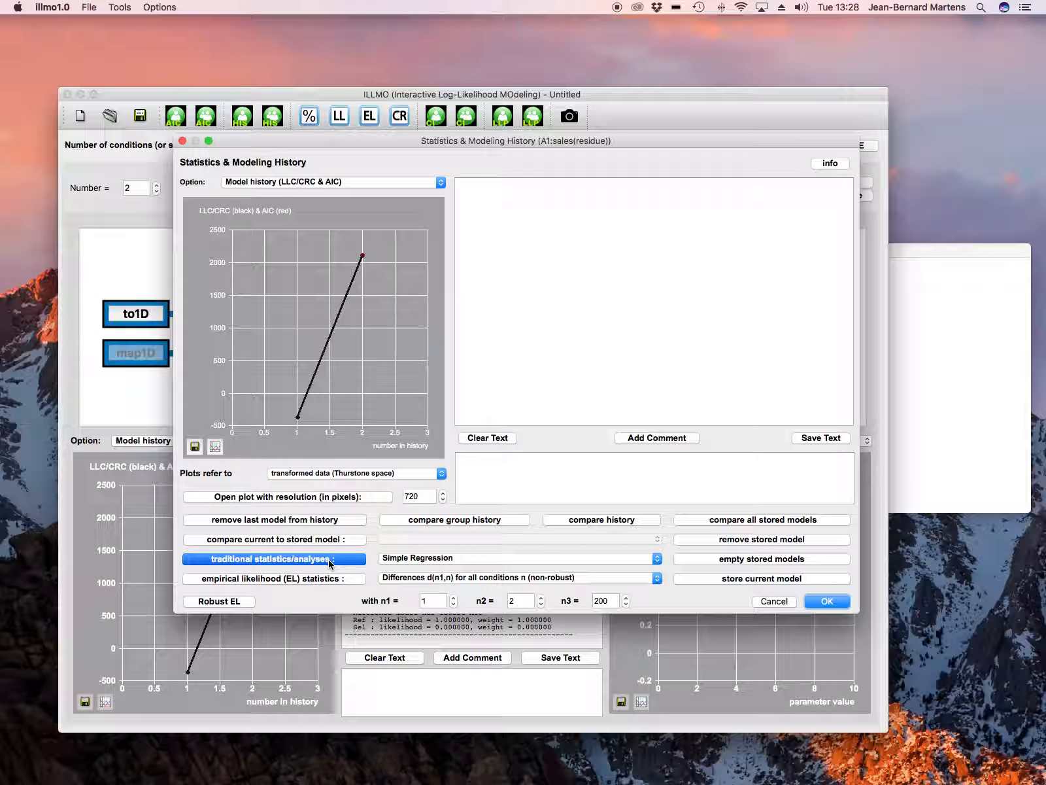
left_click(313, 145)
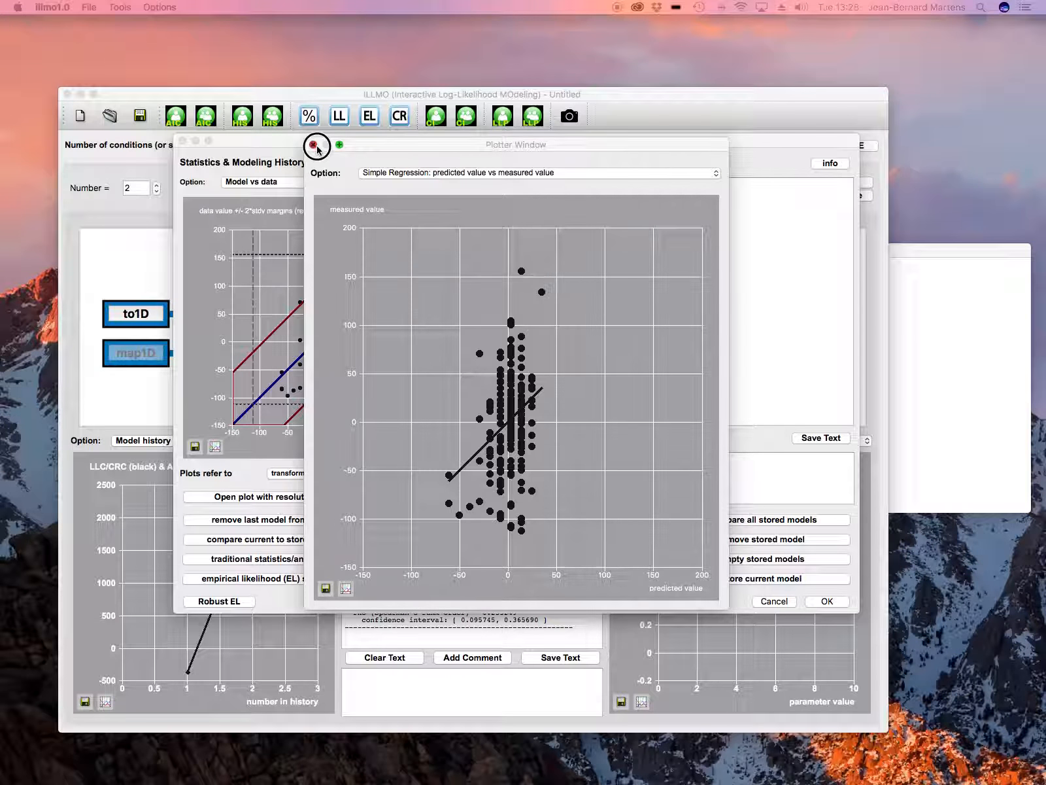
scroll(597, 267, "up", 5)
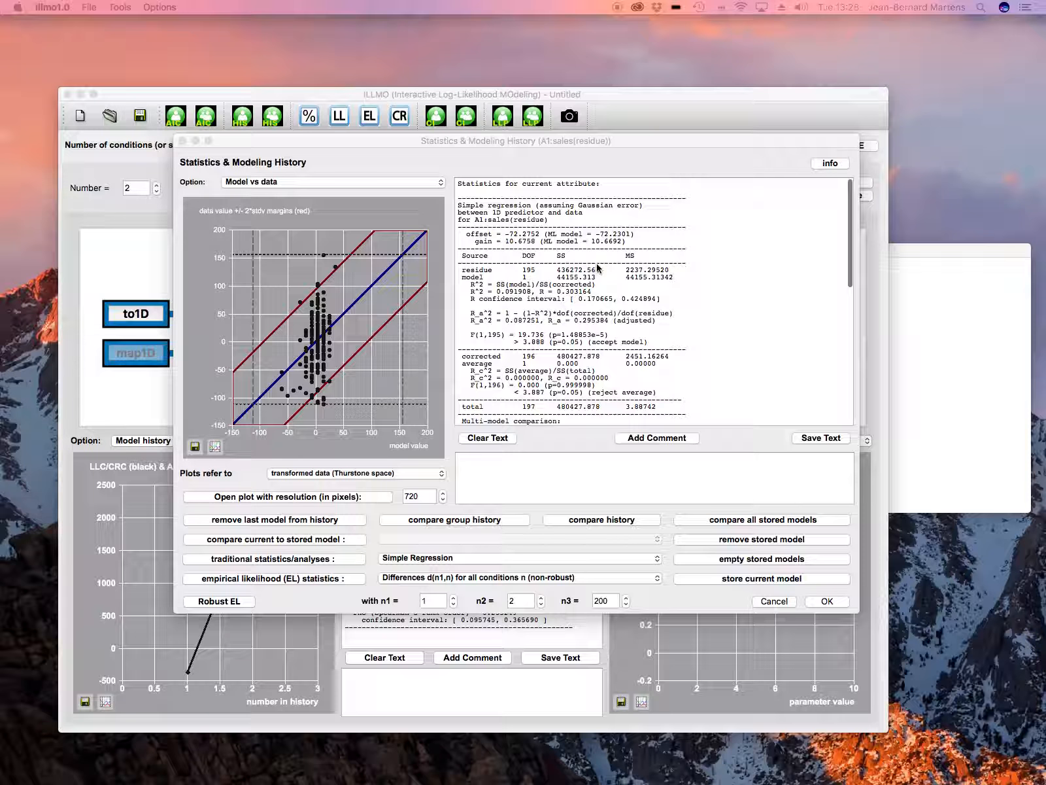